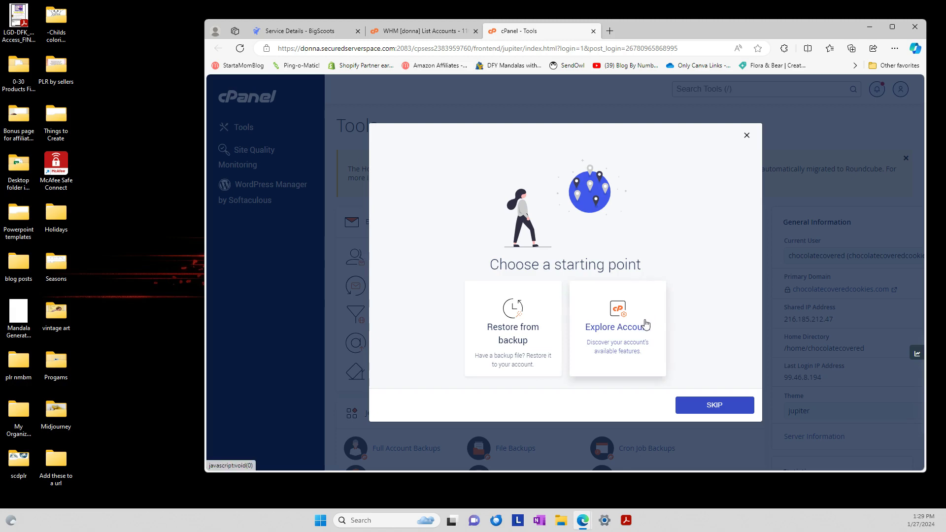
# - Skip the starting-point prompt and open the Softaculous WordPress Manager for the hosting account
pyautogui.click(727, 405)
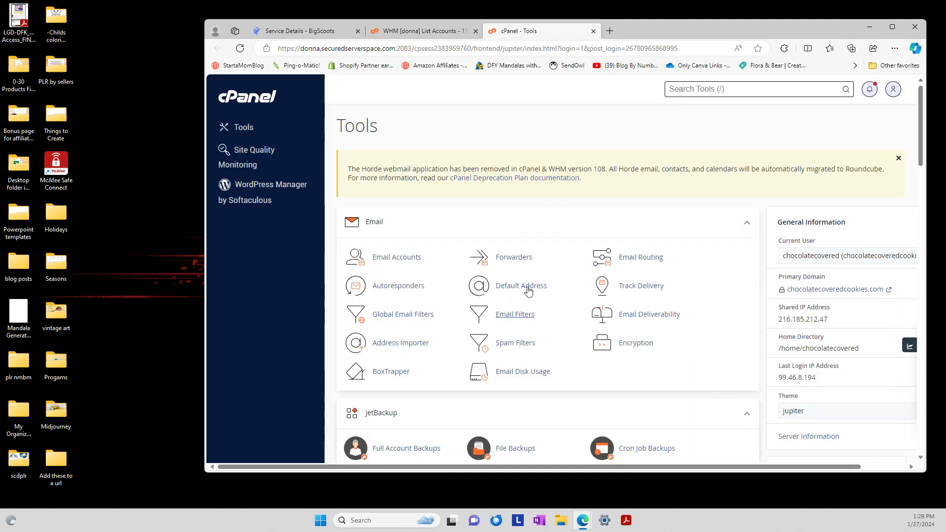
pyautogui.scroll(-2, 470, 236)
pyautogui.scroll(-20, 471, 236)
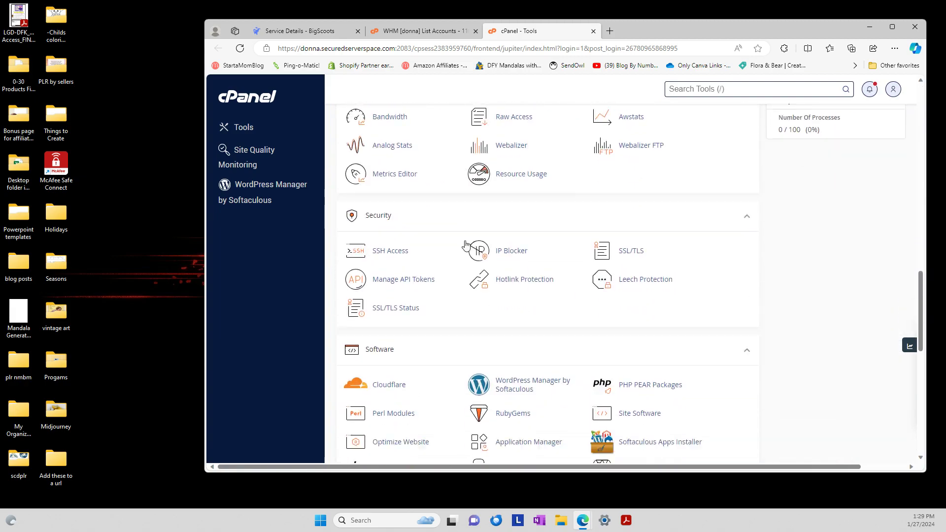
pyautogui.click(376, 319)
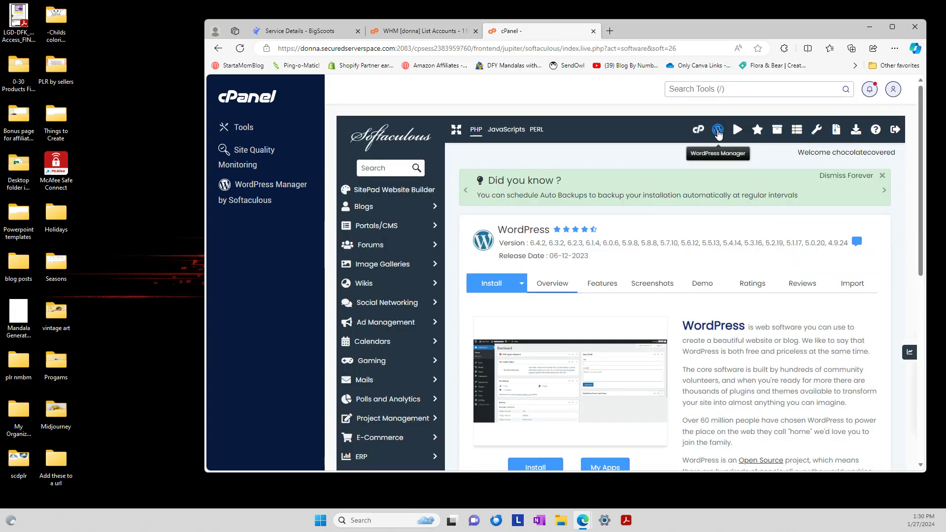
pyautogui.click(717, 131)
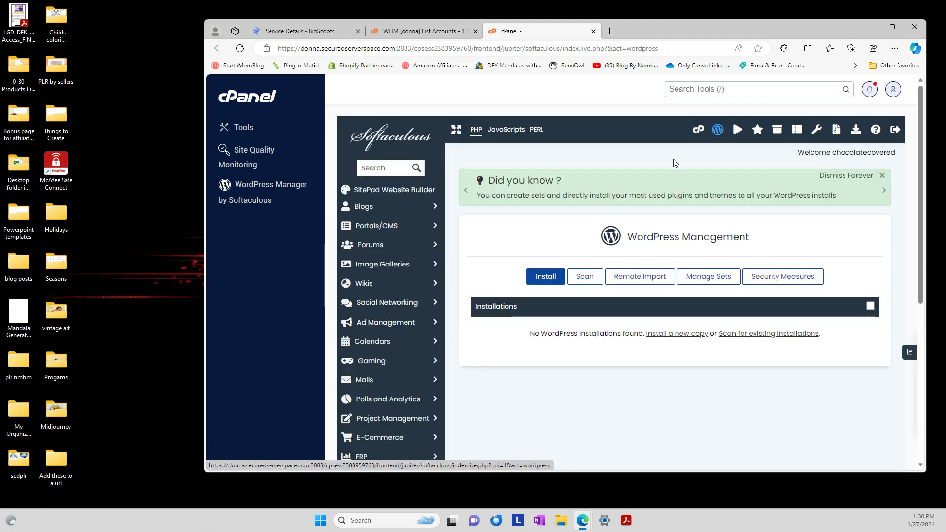
# - Install WordPress 6.4.2 on chocolatecoveredcookies.com using the Quick Install setup
pyautogui.click(544, 279)
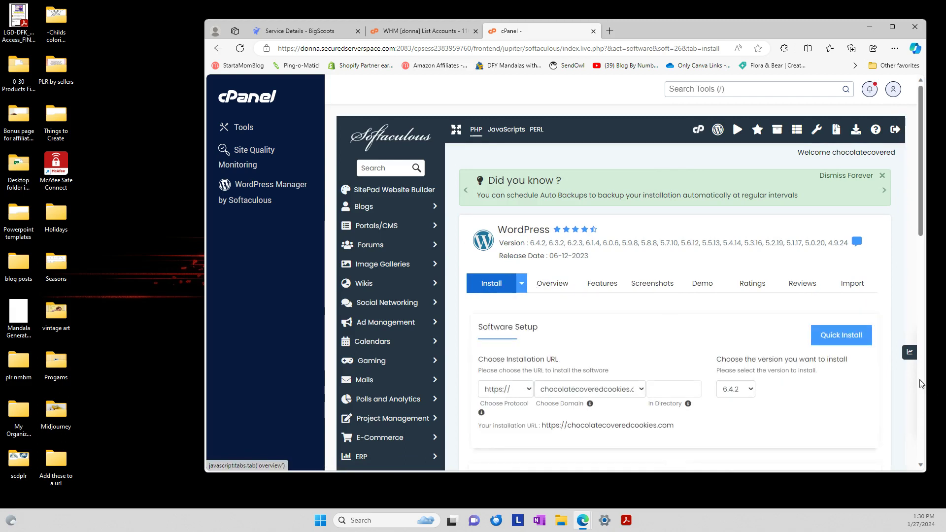
pyautogui.click(836, 338)
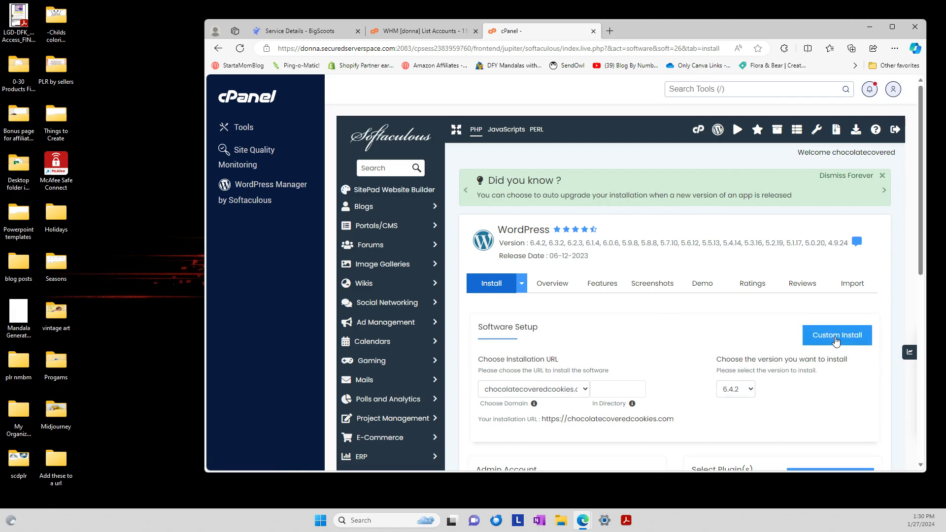
pyautogui.scroll(-7, 836, 340)
pyautogui.click(660, 335)
pyautogui.scroll(-1, 673, 342)
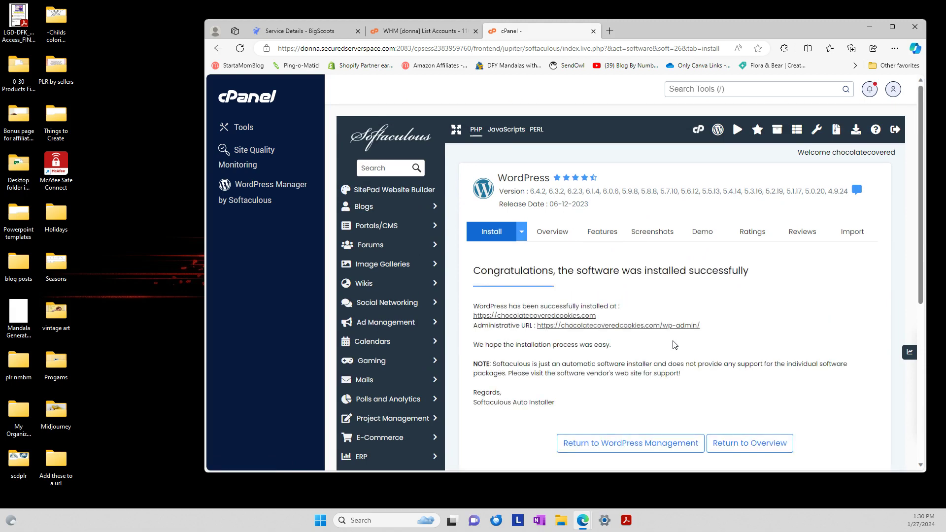
# - Log in to the new site's WordPress admin from WordPress Management and close the BigScoots service details page
pyautogui.click(722, 131)
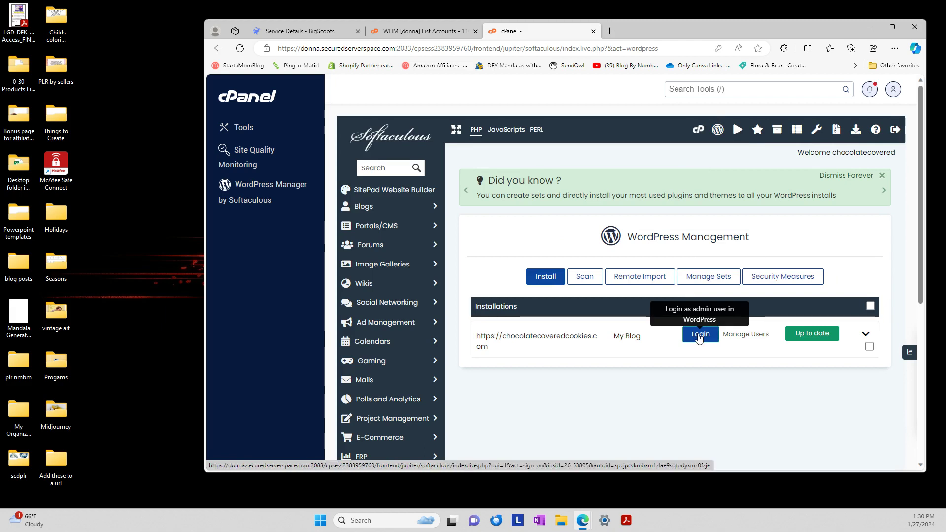
pyautogui.click(699, 336)
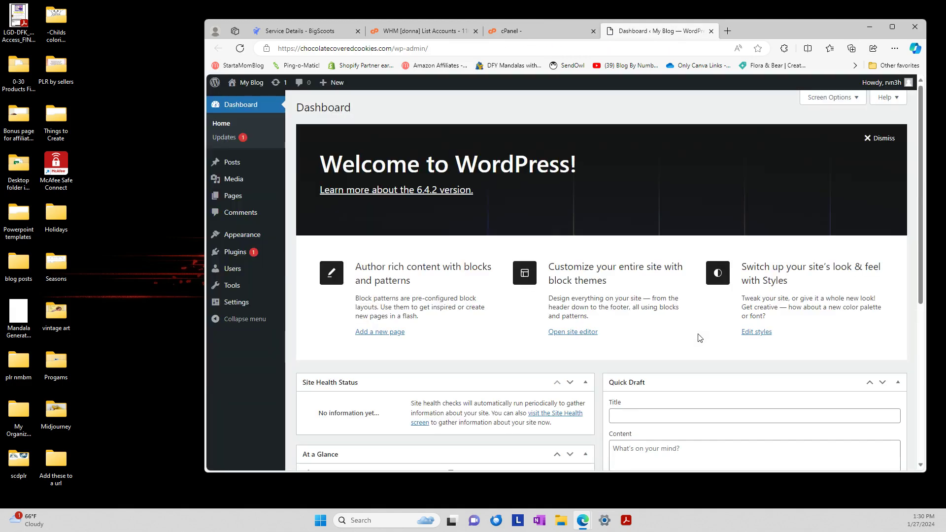
pyautogui.click(358, 31)
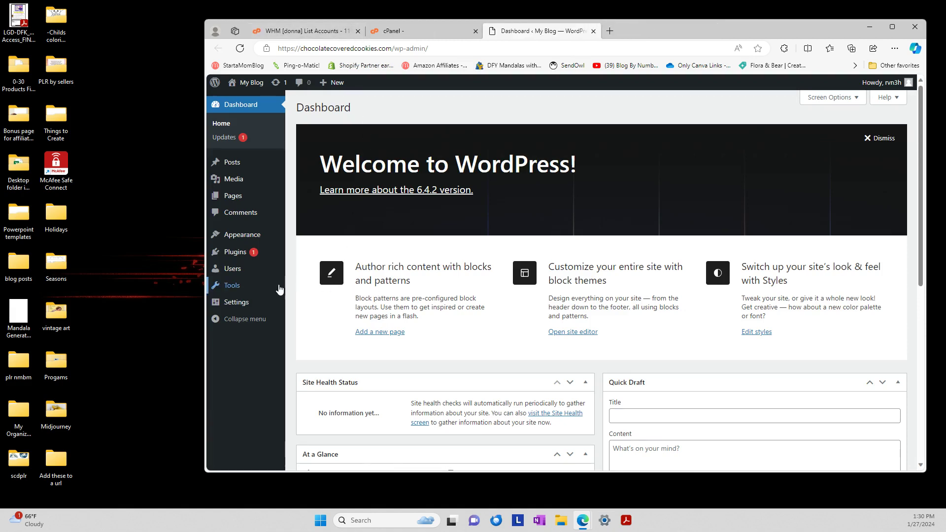
# - Set the site title to "Chocolate Covered Cookies" in the General Settings
pyautogui.moveTo(268, 306)
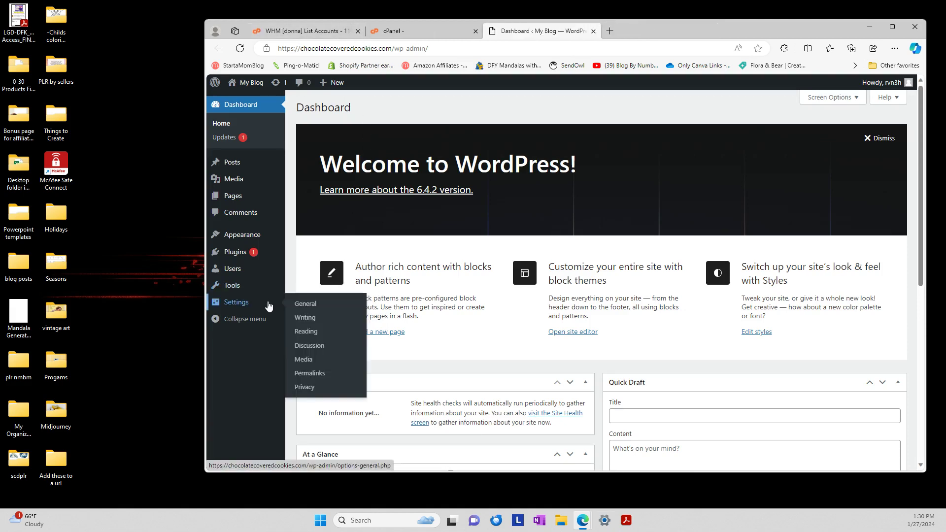
pyautogui.click(315, 305)
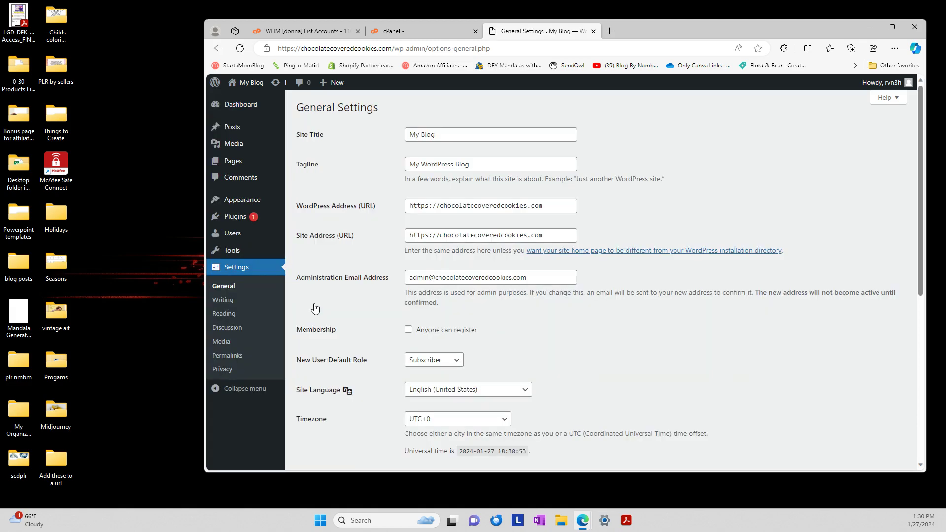
pyautogui.click(450, 131)
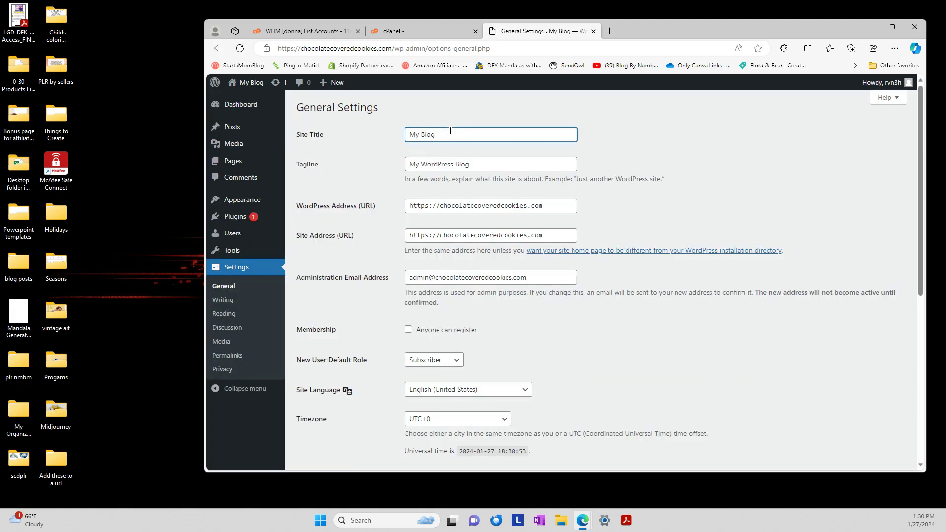
pyautogui.press('BackSpace')
pyautogui.press('BackSpace')
pyautogui.press('BackSpace')
pyautogui.press('BackSpace')
pyautogui.press('BackSpace')
pyautogui.press('BackSpace')
pyautogui.press('BackSpace')
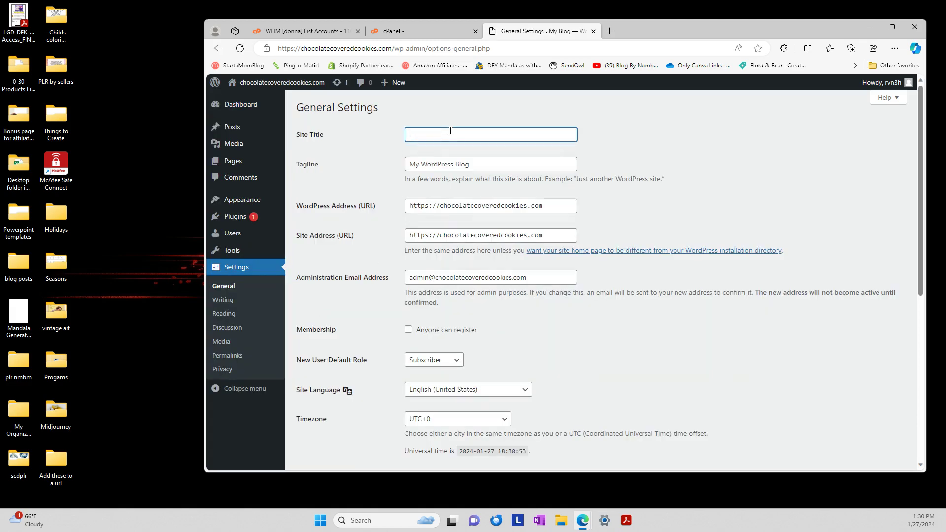
pyautogui.write('Choco')
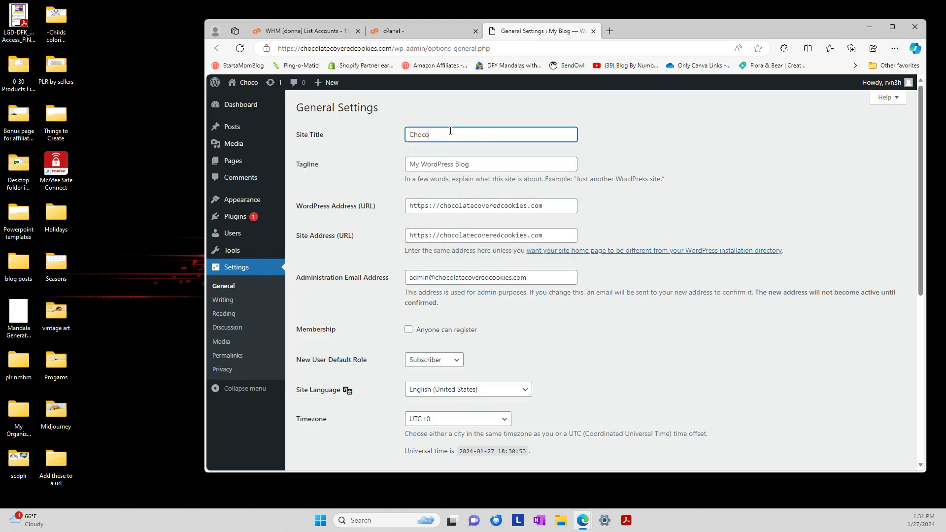
pyautogui.write('late Covered Cookies')
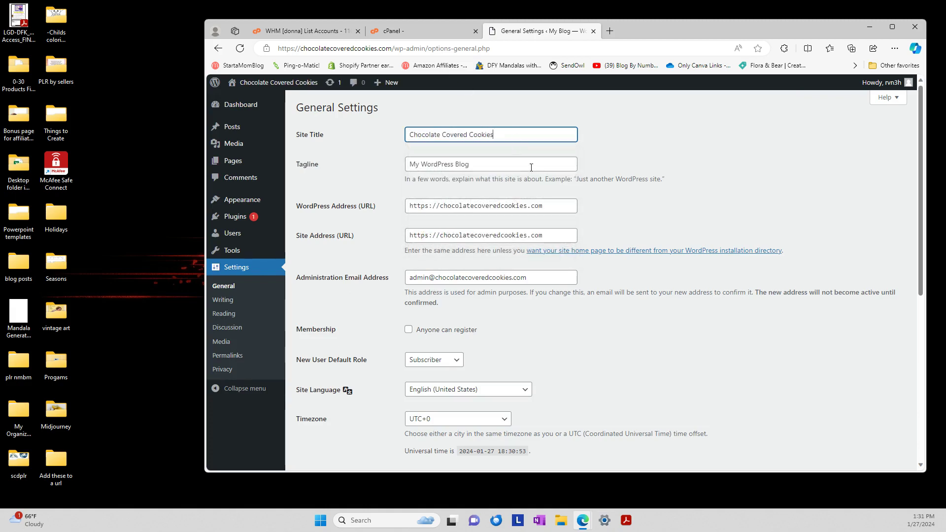
# - Copy the site title into the tagline as "Chocolate Covered Cookies" and save the general settings
pyautogui.moveTo(503, 129); pyautogui.dragTo(382, 135)
pyautogui.hotkey('ctrl', 'c')
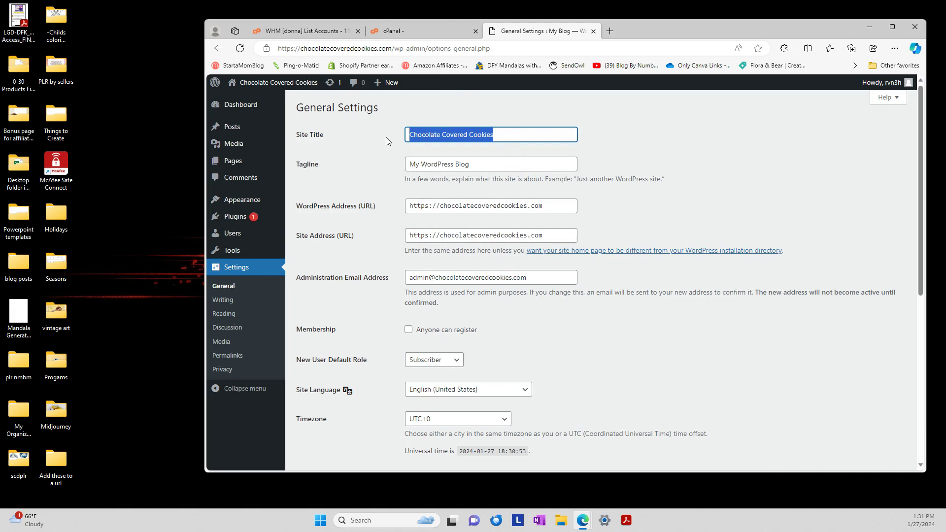
pyautogui.tripleClick(493, 166)
pyautogui.hotkey('ctrl', 'v')
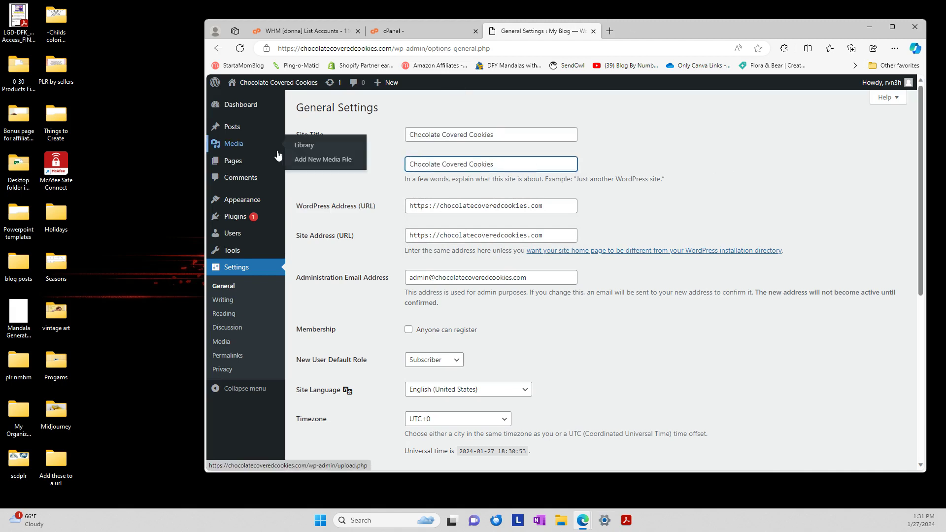
pyautogui.scroll(-6, 692, 207)
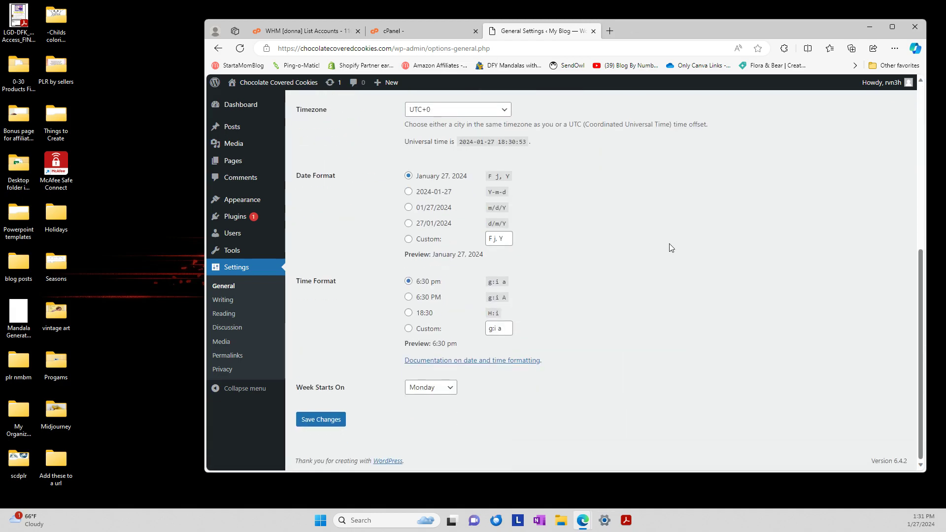
pyautogui.click(324, 420)
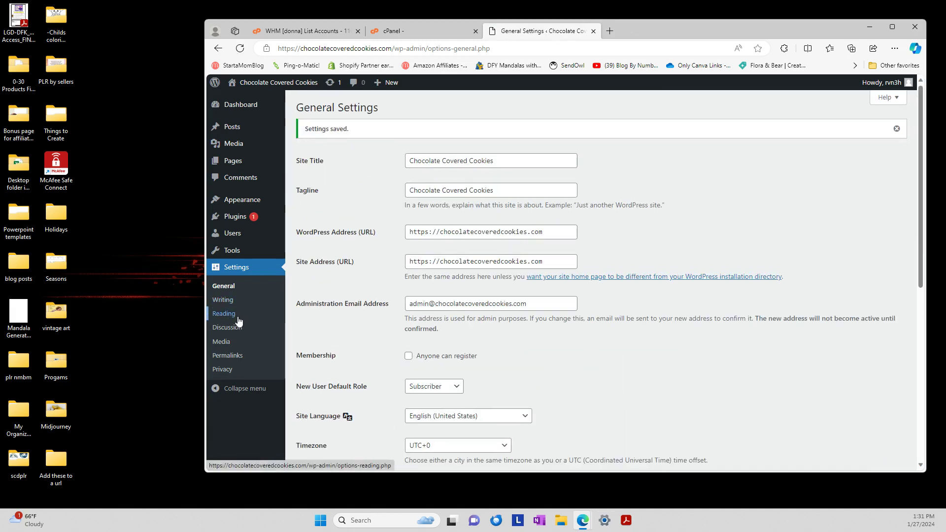
# - Require comments to be manually approved before they appear in the Discussion Settings, and save the changes
pyautogui.click(235, 328)
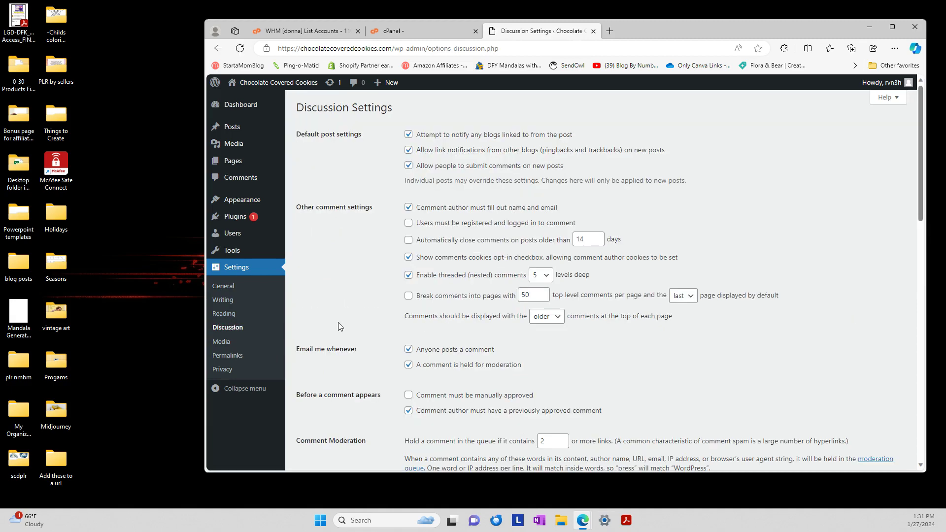
pyautogui.scroll(-3, 392, 354)
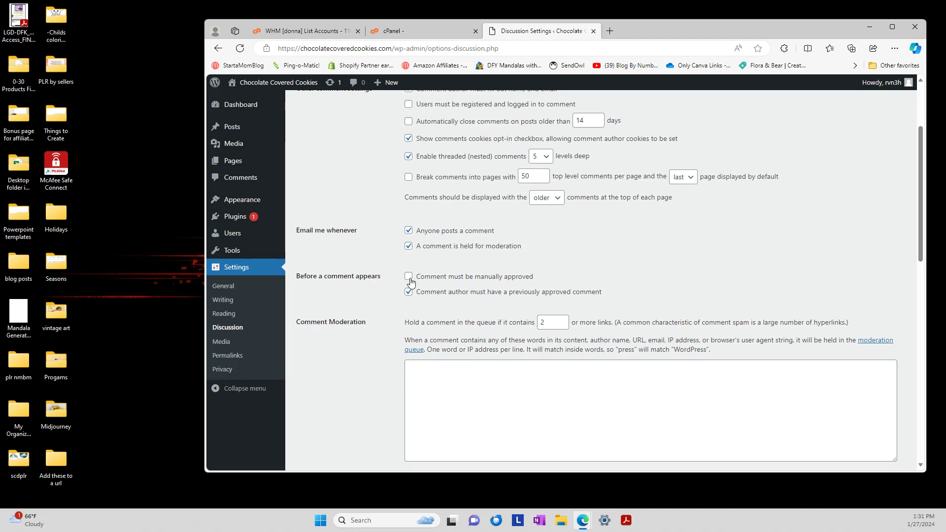
pyautogui.scroll(-15, 496, 353)
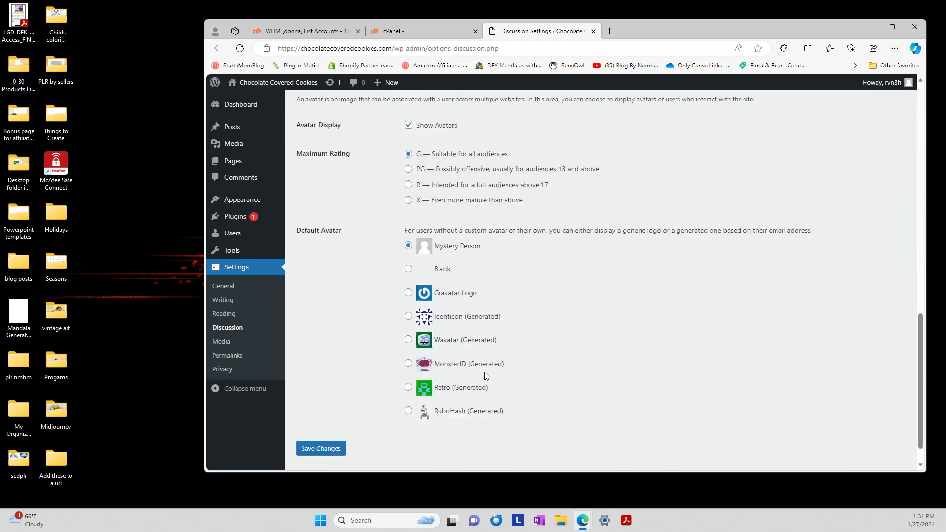
pyautogui.click(323, 426)
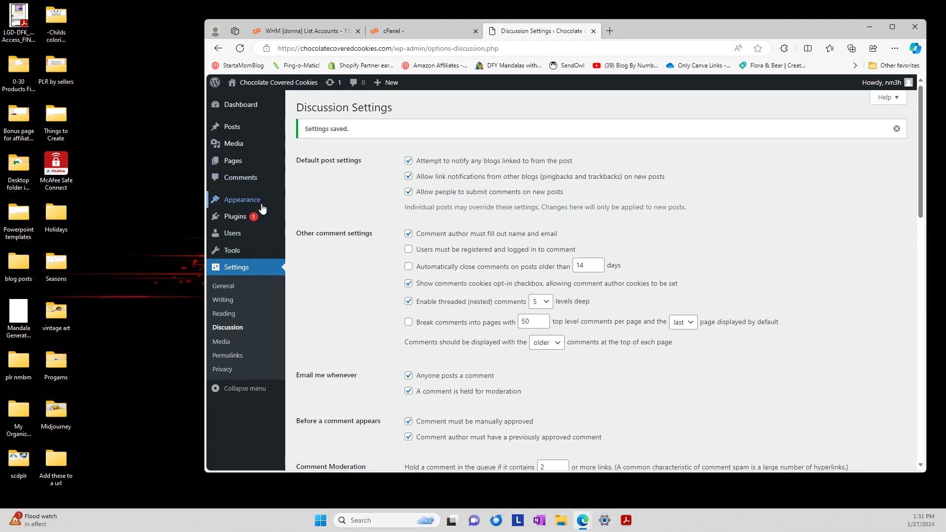
# - Move the sample comment on the "Hello world!" post to the trash
pyautogui.moveTo(269, 206)
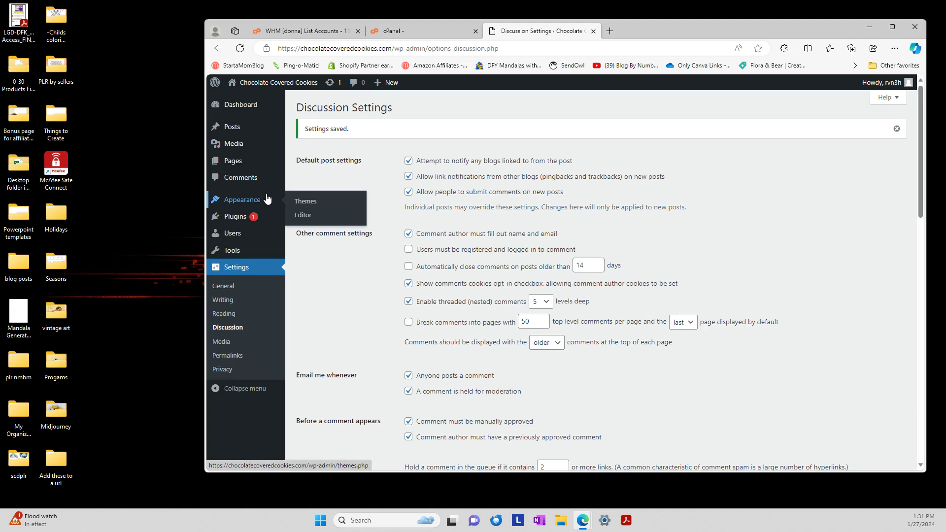
pyautogui.click(250, 183)
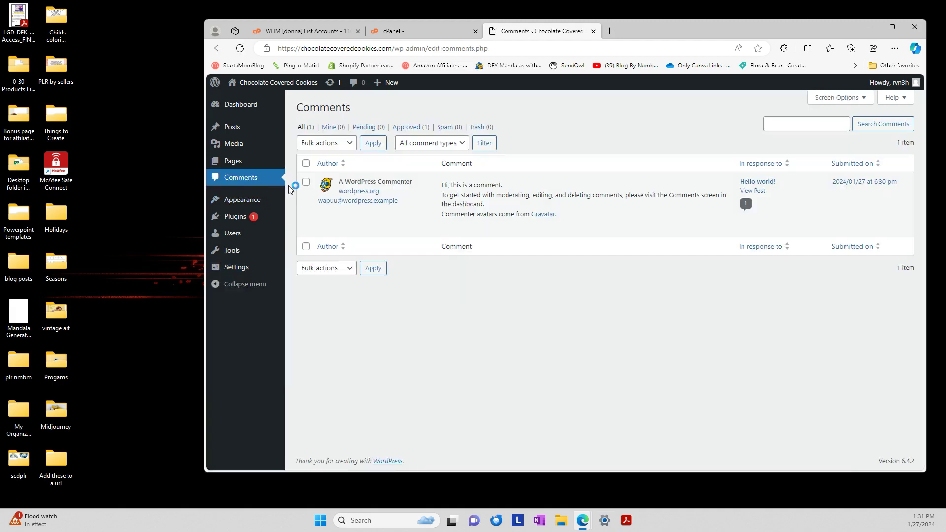
pyautogui.click(306, 182)
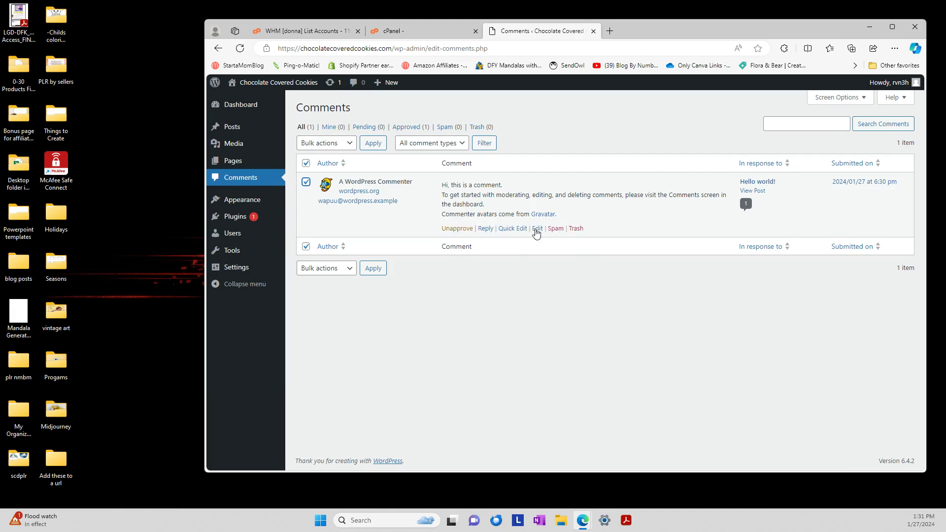
pyautogui.click(575, 230)
# - Delete the Hello Dolly plugin from the installed plugins and confirm the deletion
pyautogui.moveTo(233, 267)
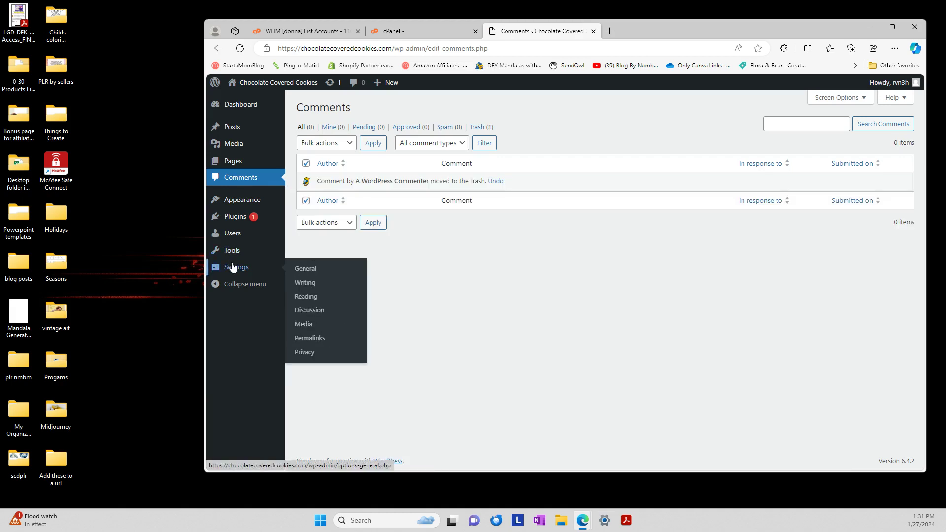
pyautogui.click(238, 220)
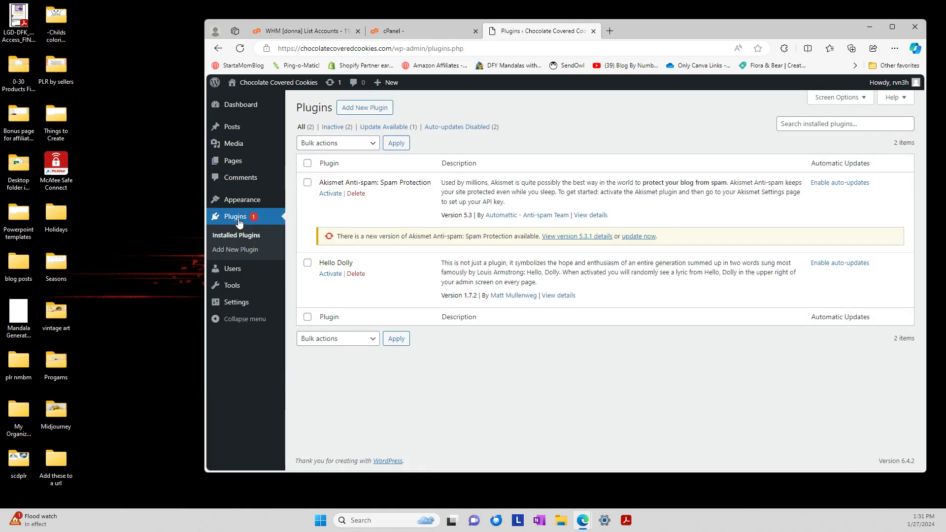
pyautogui.click(357, 274)
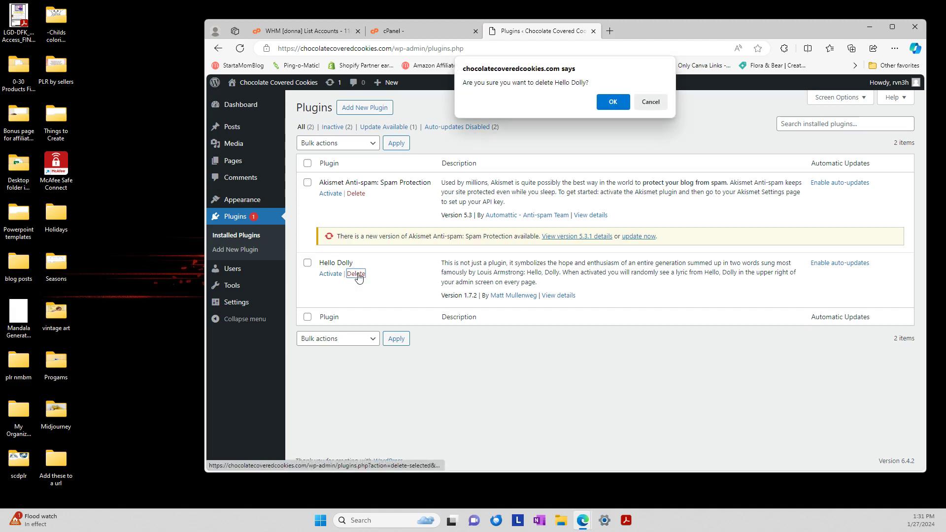
pyautogui.click(613, 102)
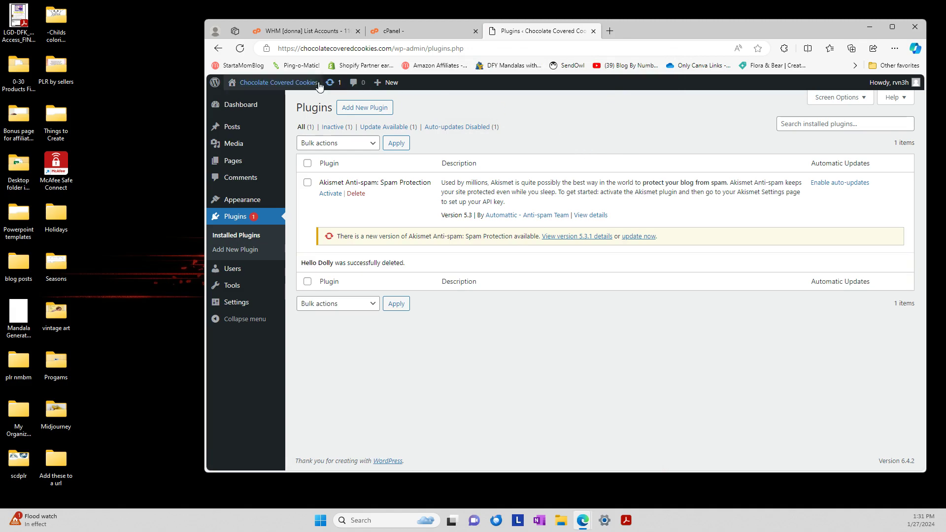
# - Search the available plugins for "kadence" and install Gutenberg Blocks by Kadence Blocks
pyautogui.click(365, 107)
pyautogui.click(812, 137)
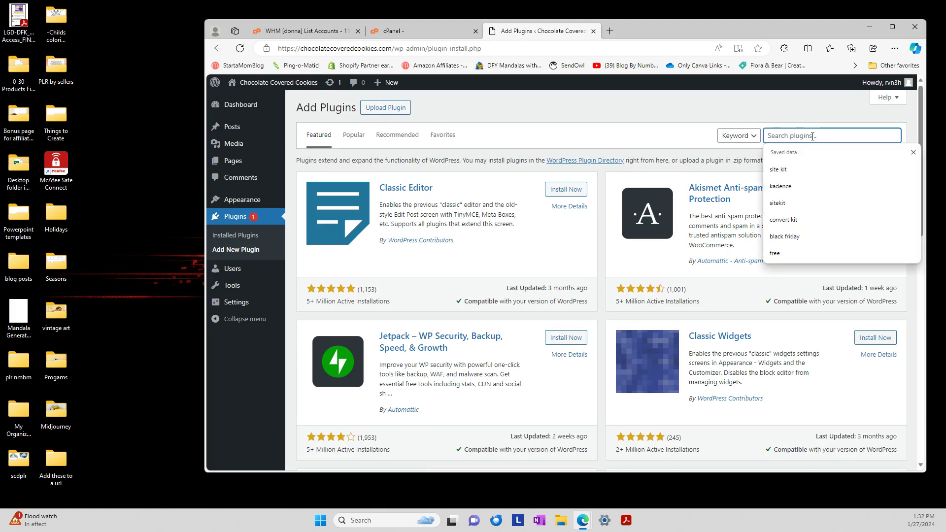
pyautogui.write('kadence')
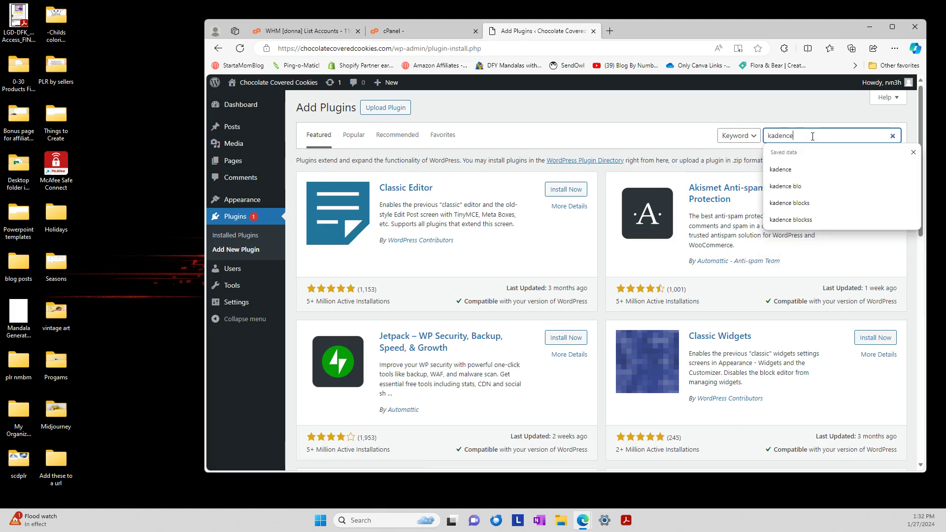
pyautogui.press('Return')
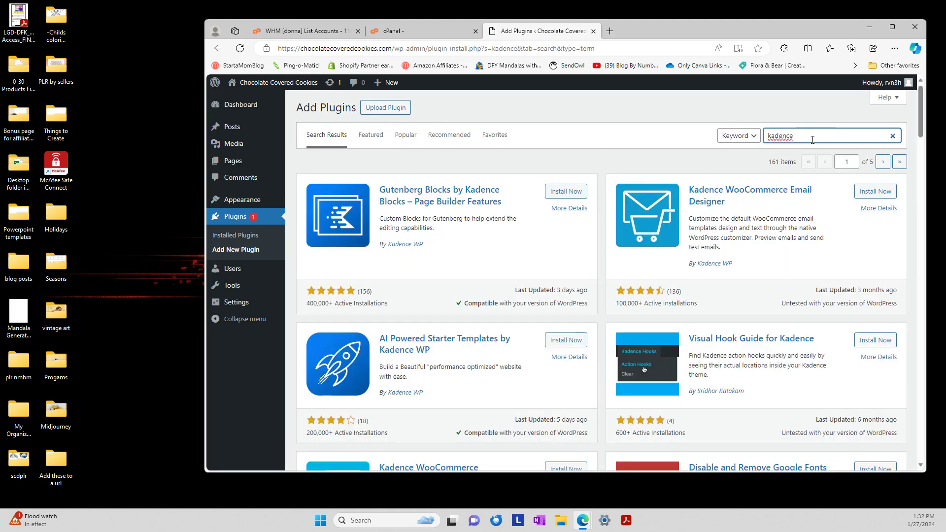
pyautogui.click(572, 192)
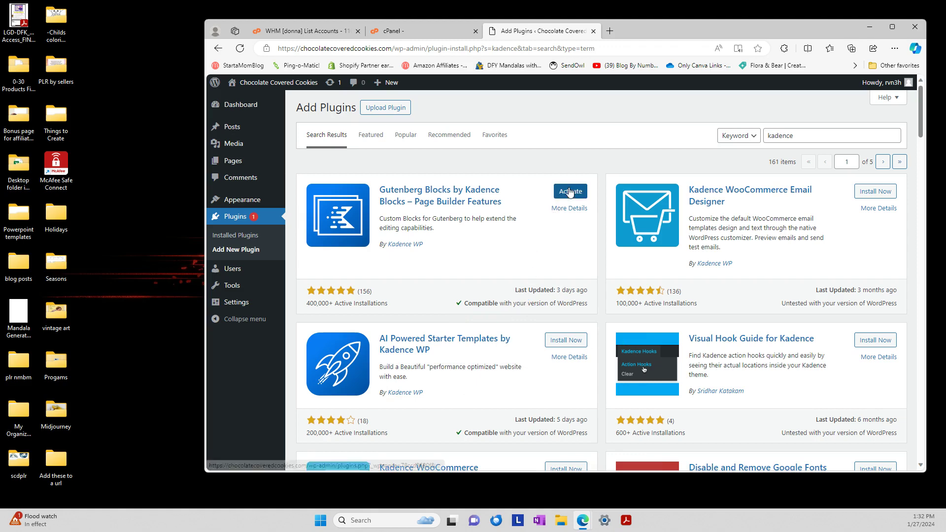
# - Activate the Kadence Blocks plugin, and upload, install and activate the kadence-starter-templates.1.2.24 plugin from the "---4a a new url setup" folder on the Desktop
pyautogui.click(569, 192)
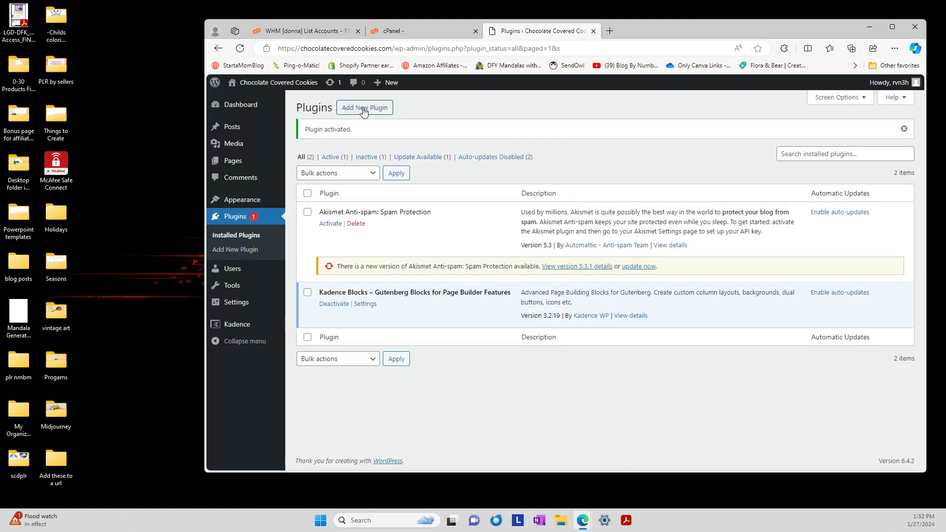
pyautogui.click(364, 112)
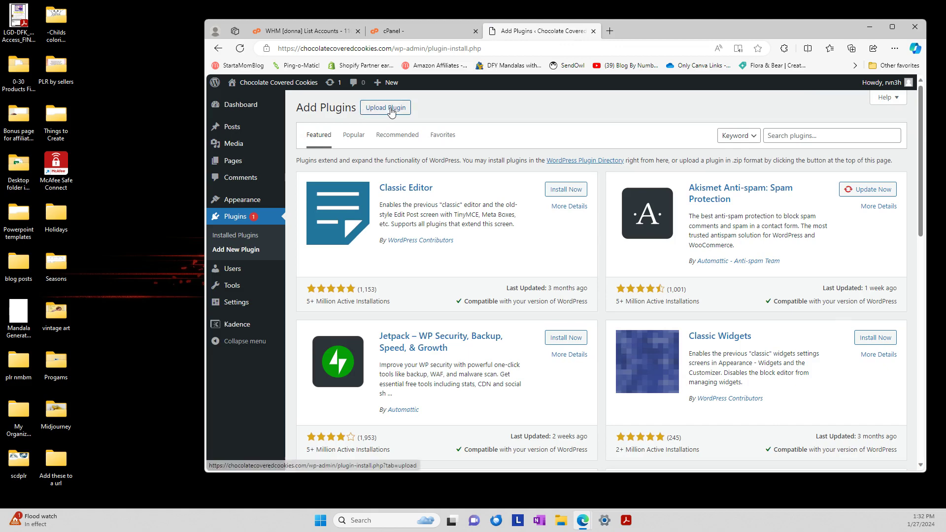
pyautogui.click(386, 109)
pyautogui.click(540, 197)
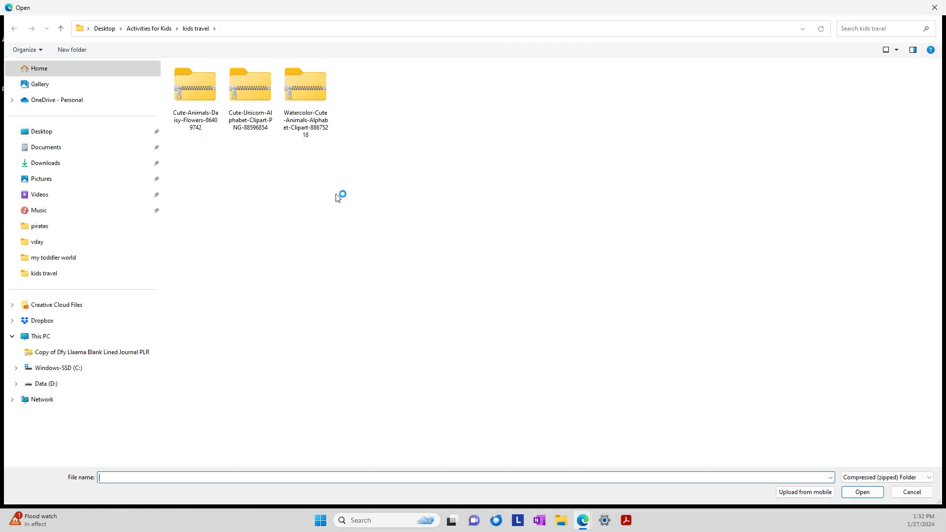
pyautogui.click(64, 132)
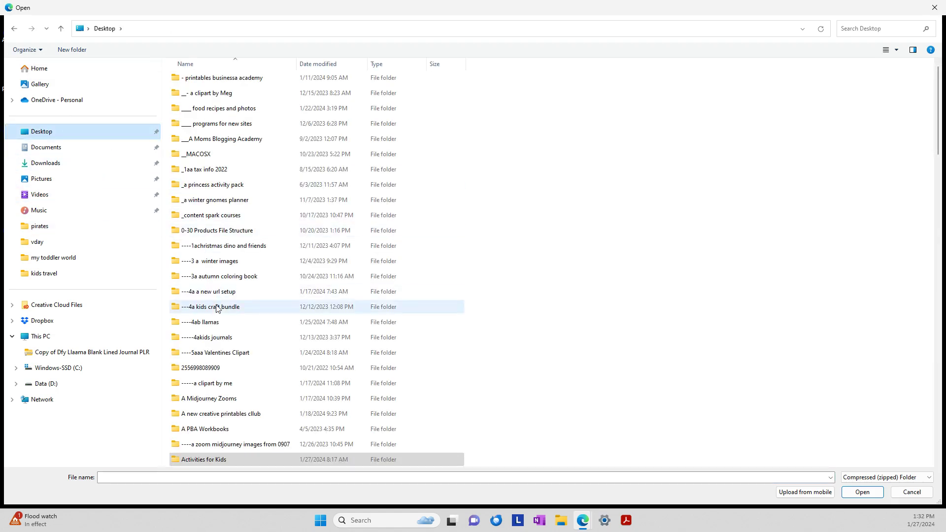
pyautogui.doubleClick(242, 291)
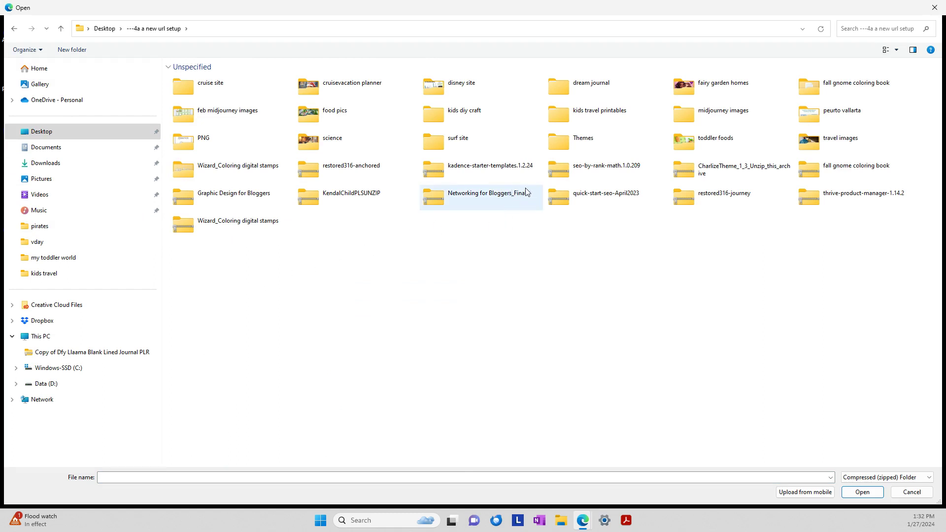
pyautogui.doubleClick(490, 177)
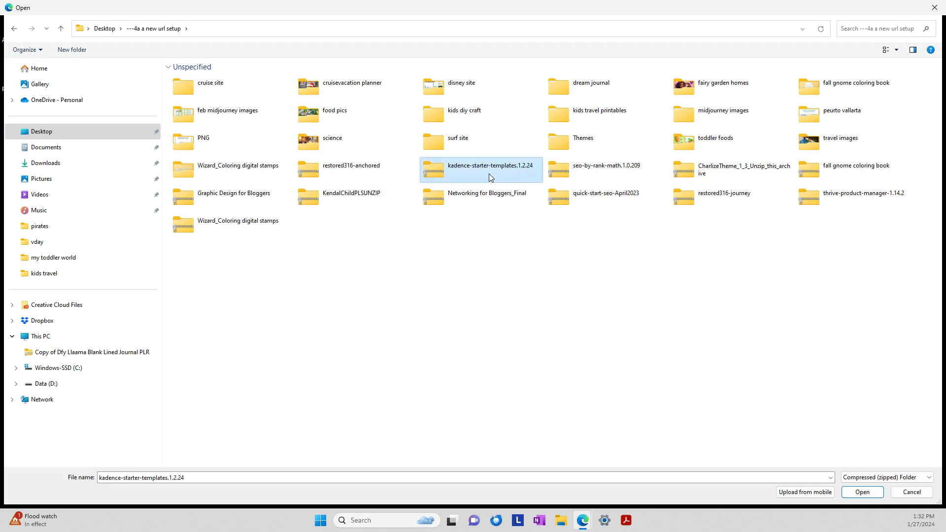
pyautogui.click(660, 197)
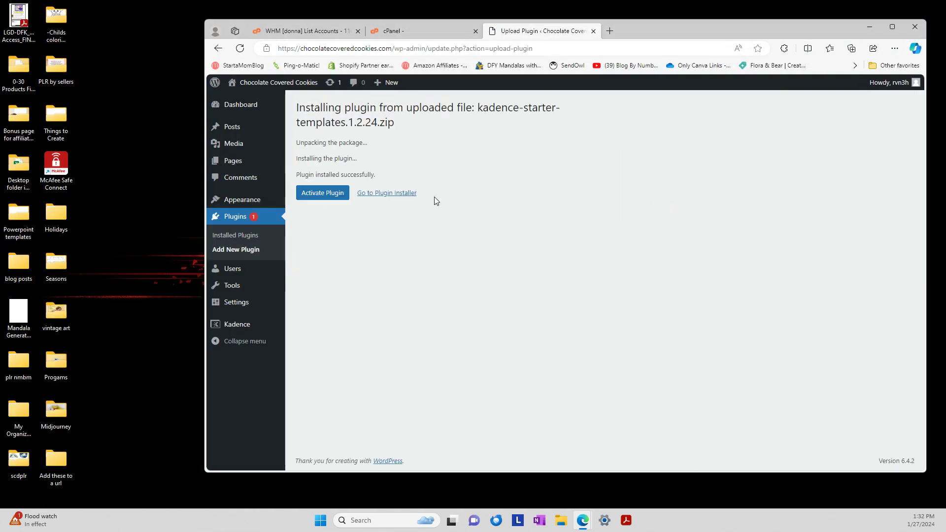
pyautogui.click(318, 192)
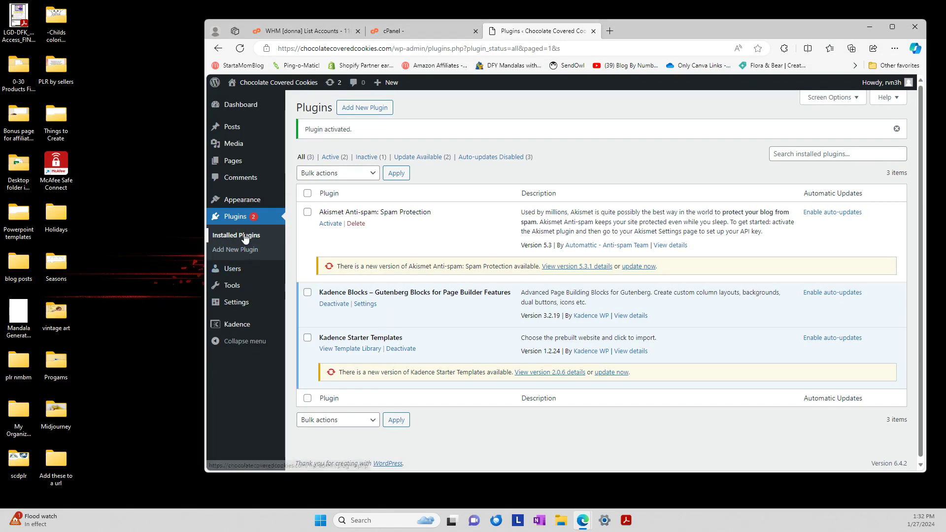
# - Upload and install the restored316-anchored.zip theme, and activate it as the site's theme
pyautogui.moveTo(244, 206)
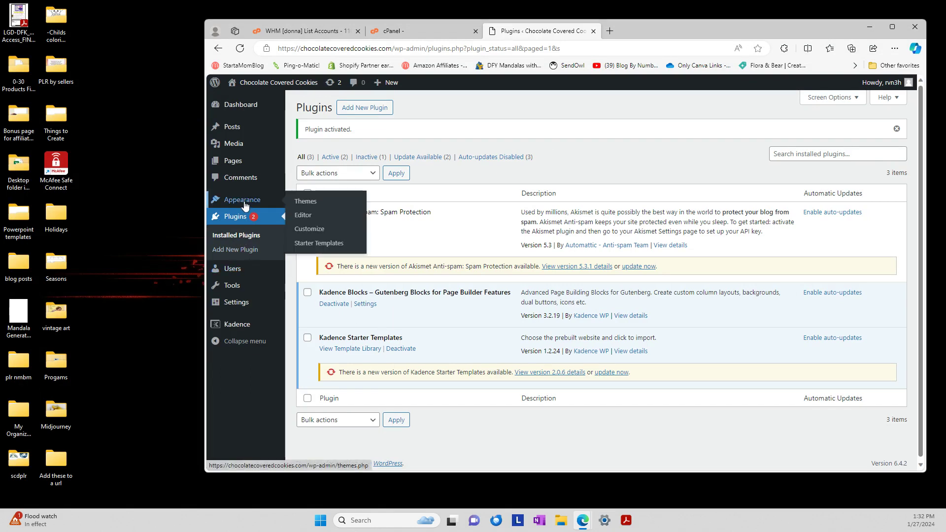
pyautogui.click(314, 208)
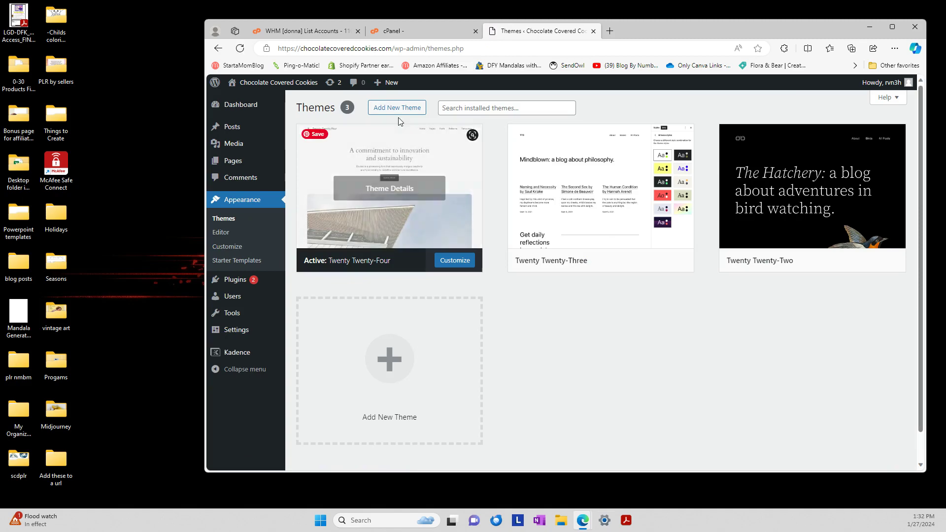
pyautogui.click(400, 110)
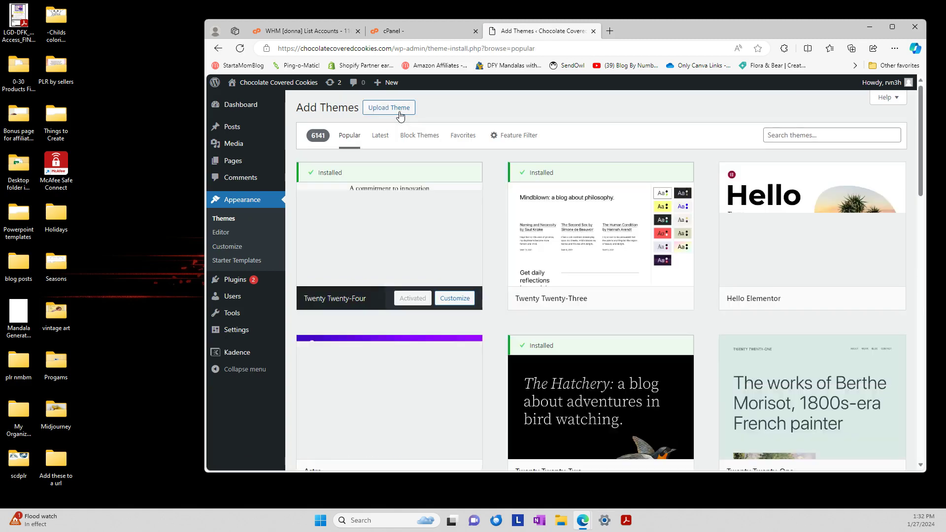
pyautogui.click(388, 108)
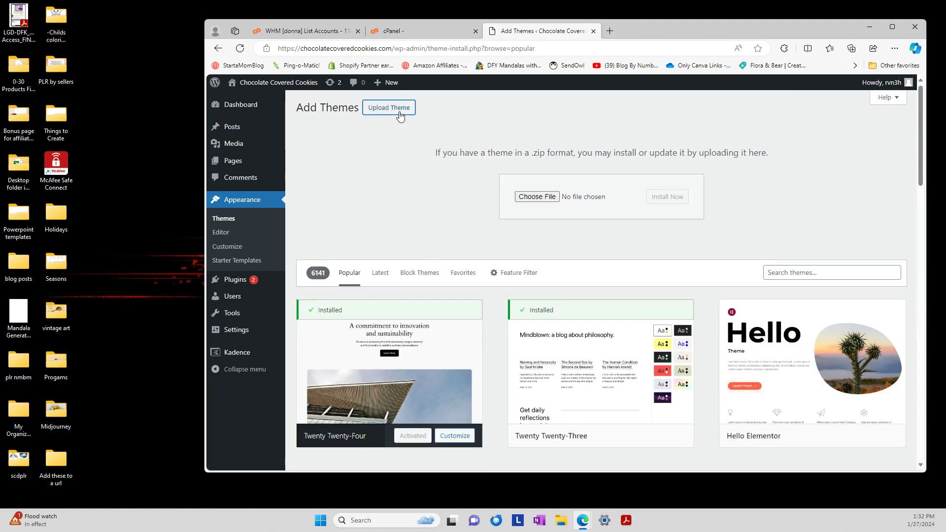
pyautogui.click(541, 197)
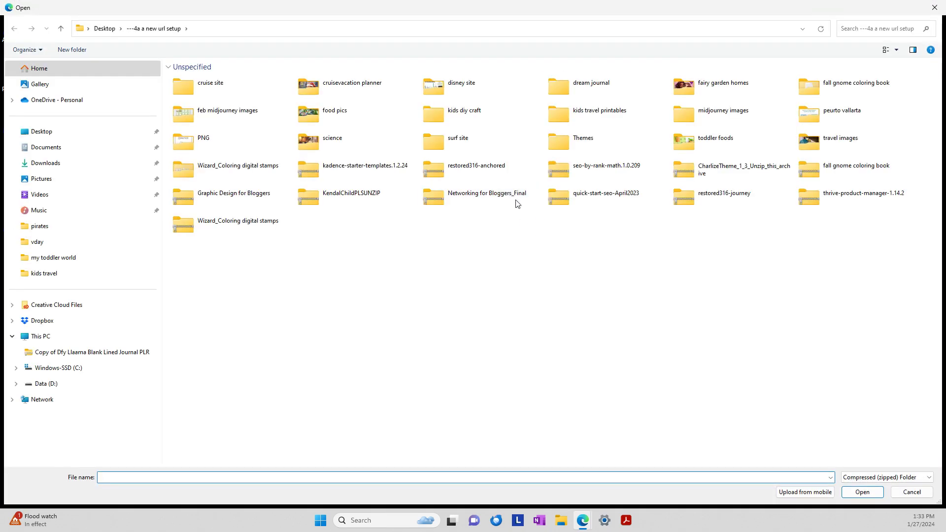
pyautogui.doubleClick(503, 167)
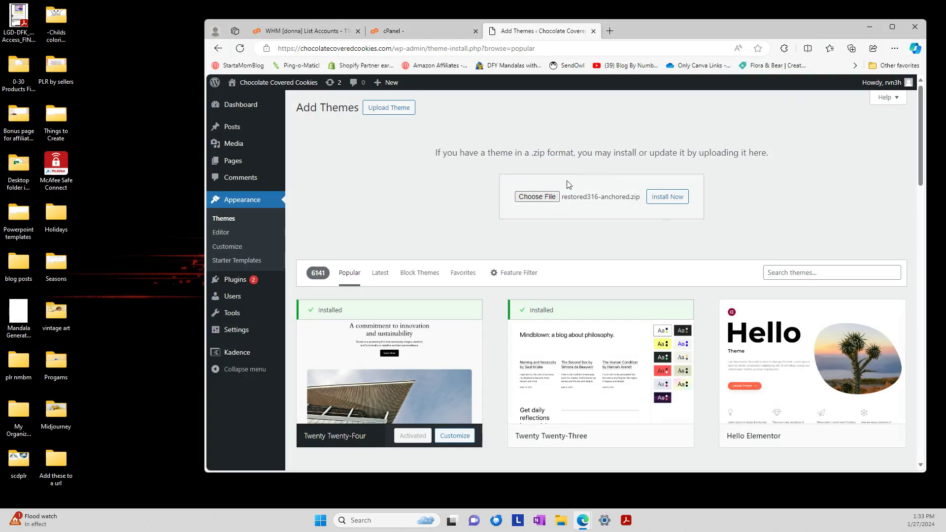
pyautogui.click(666, 197)
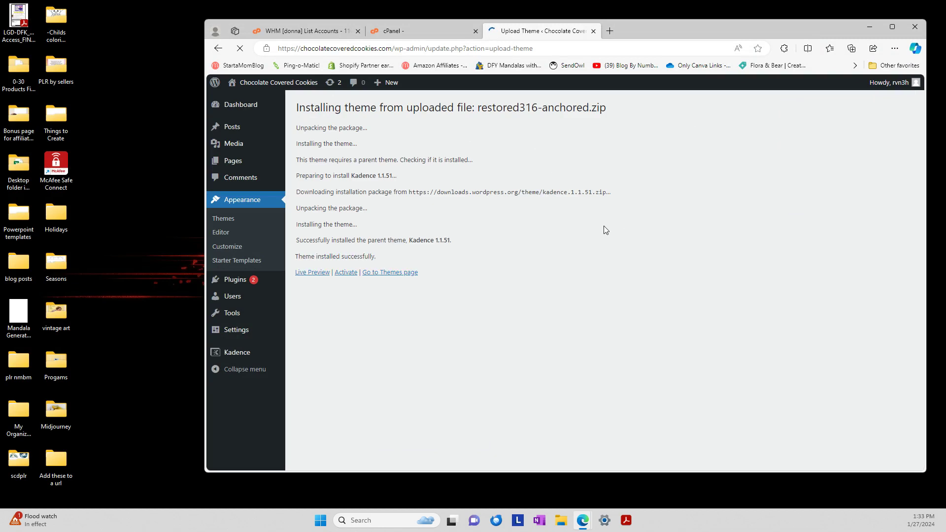
pyautogui.click(348, 274)
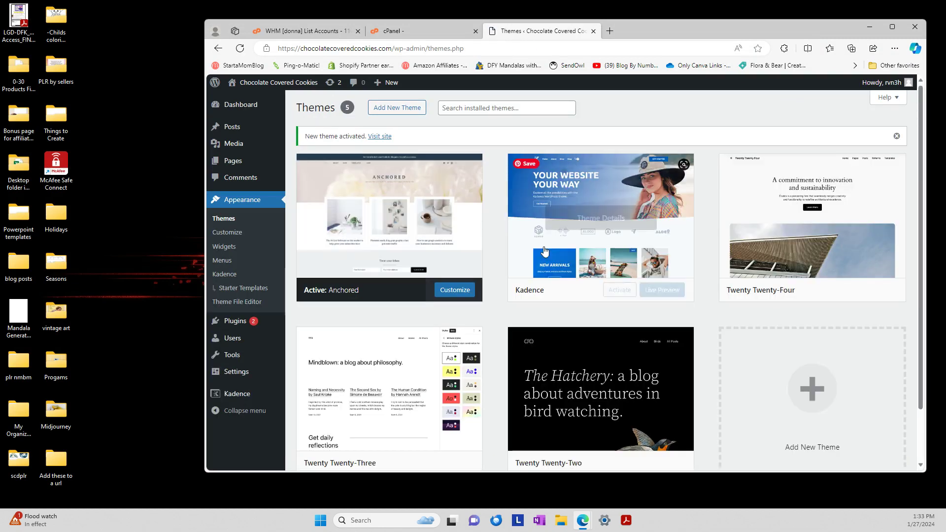
# - Import the Anchored starter template from Kadence Starter Templates using the Restored 316 builder
pyautogui.click(257, 288)
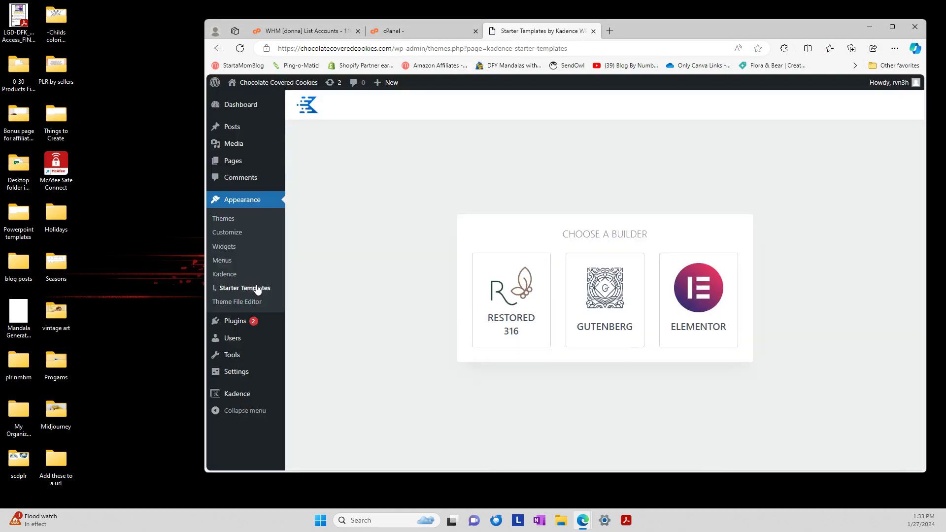
pyautogui.click(511, 296)
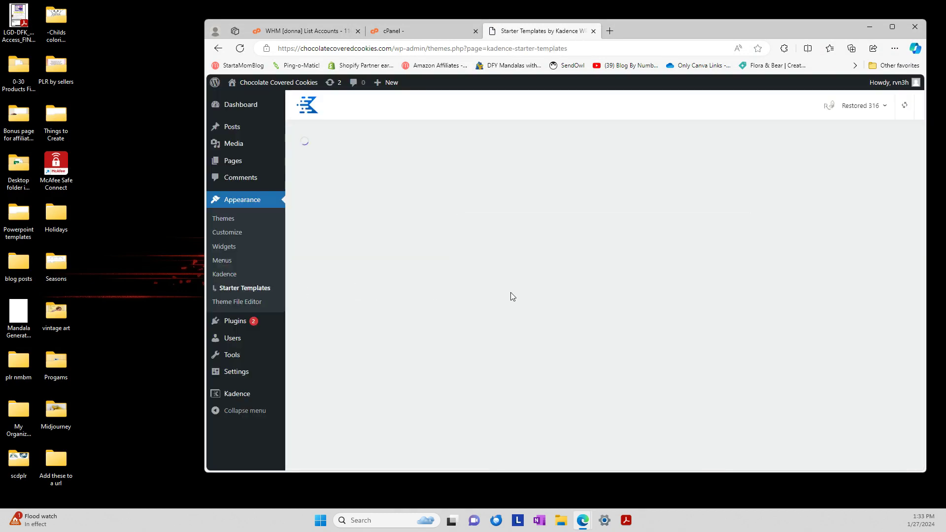
pyautogui.click(404, 221)
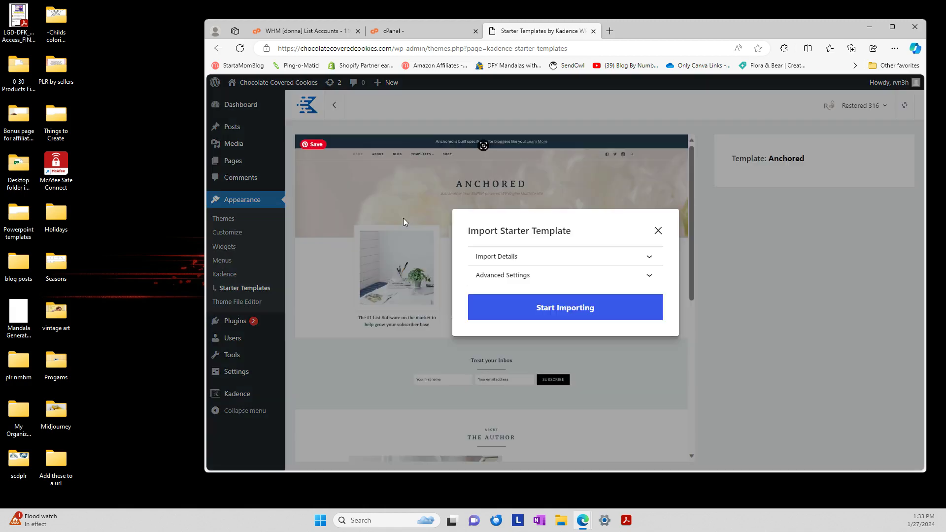
pyautogui.click(523, 310)
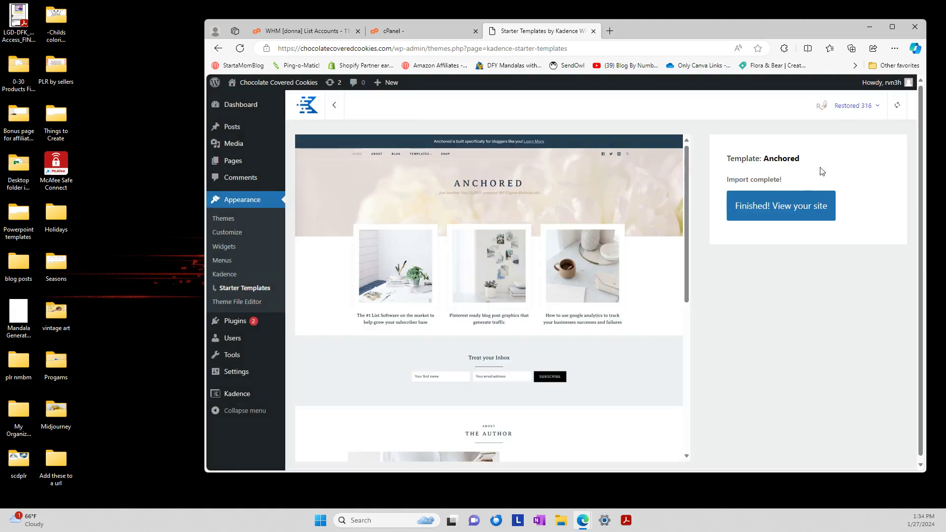
# - View the live site and examine the imported homepage from header to footer
pyautogui.click(782, 217)
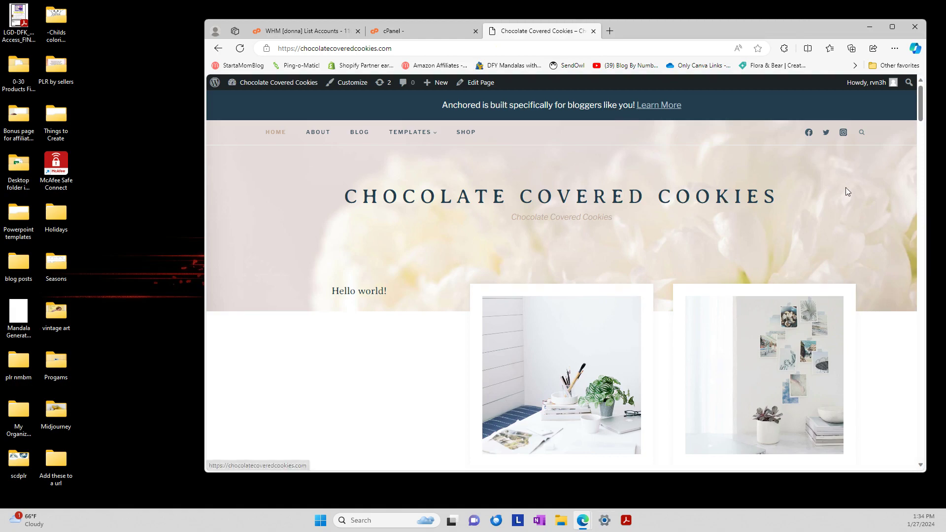
pyautogui.scroll(-5, 845, 187)
pyautogui.scroll(-15, 846, 192)
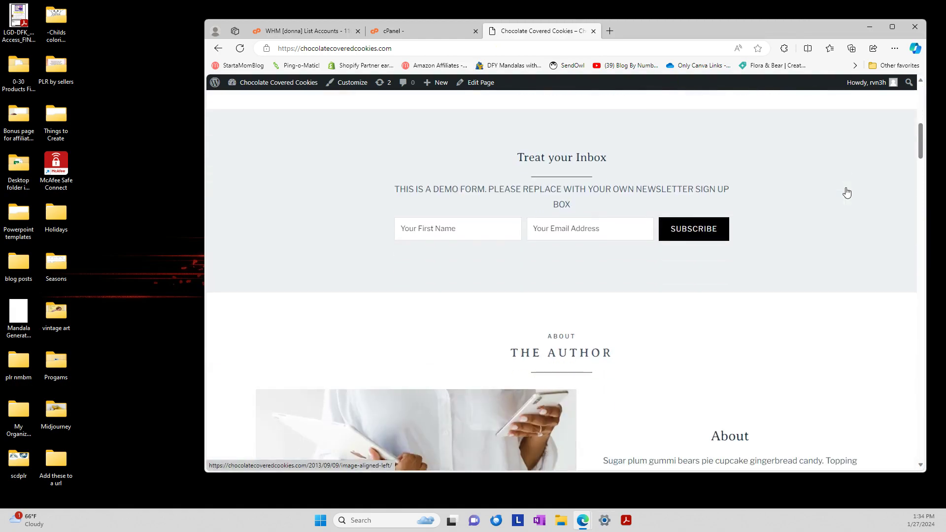
pyautogui.scroll(-15, 846, 191)
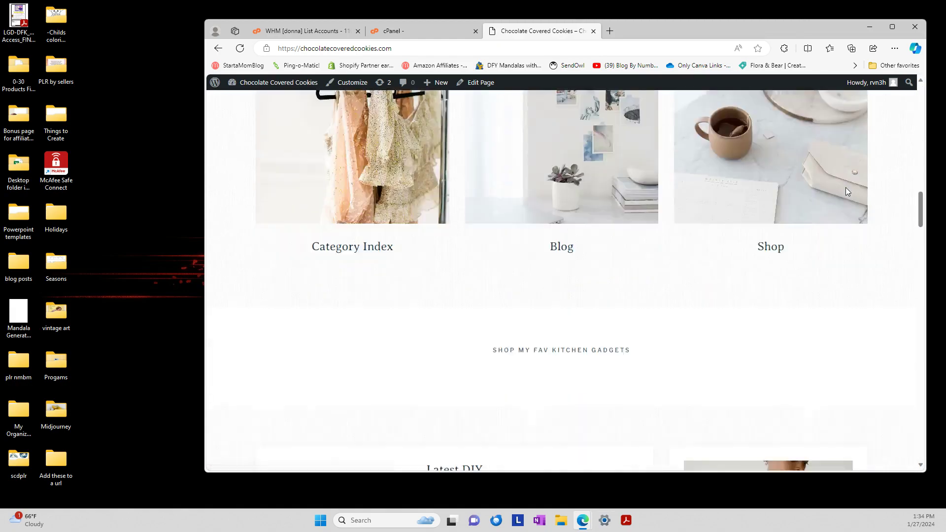
pyautogui.scroll(-15, 846, 192)
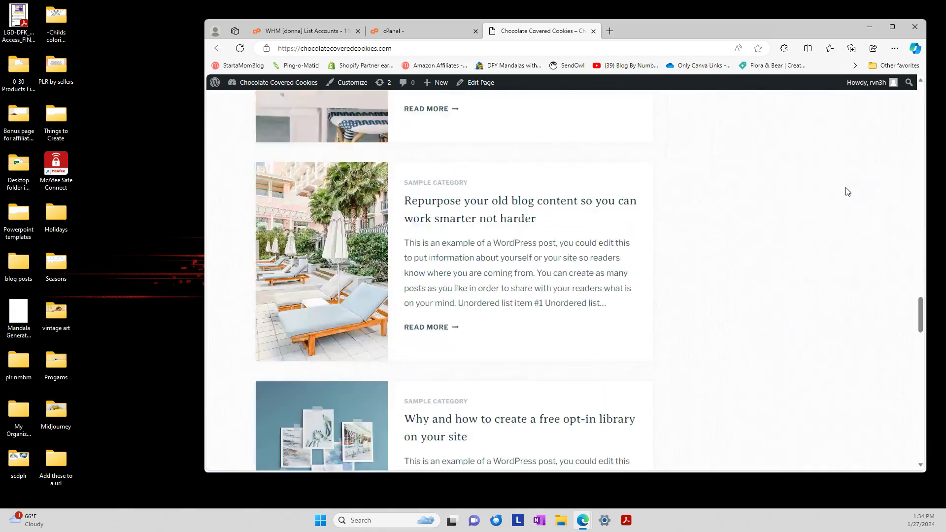
pyautogui.scroll(-5, 846, 191)
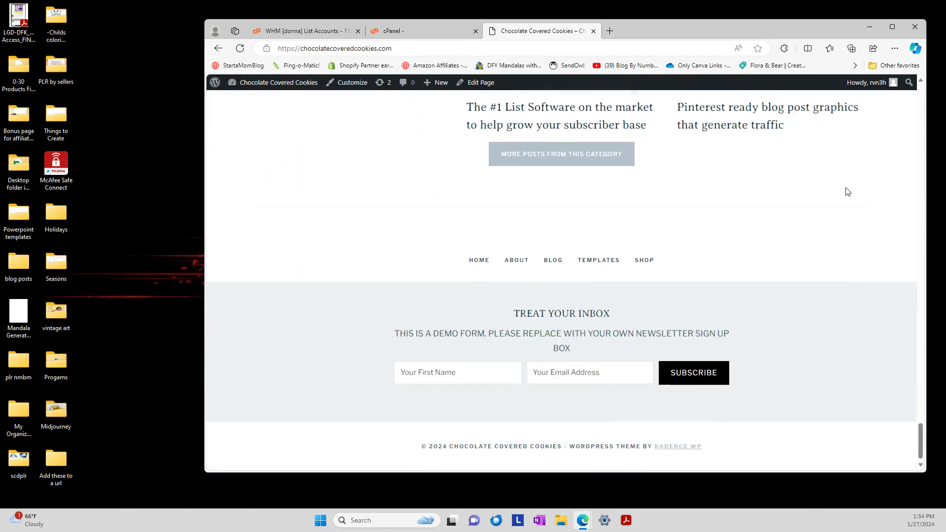
pyautogui.scroll(10, 846, 191)
pyautogui.scroll(15, 845, 189)
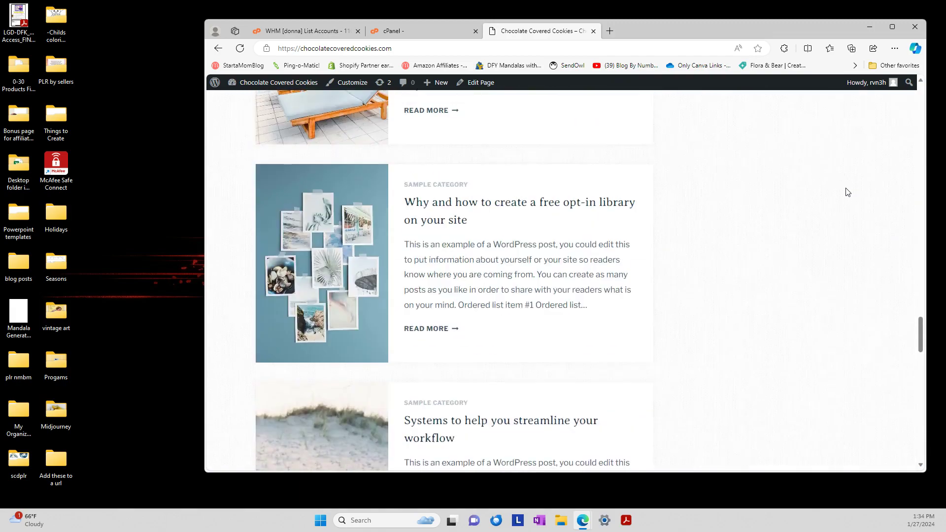
pyautogui.scroll(15, 846, 188)
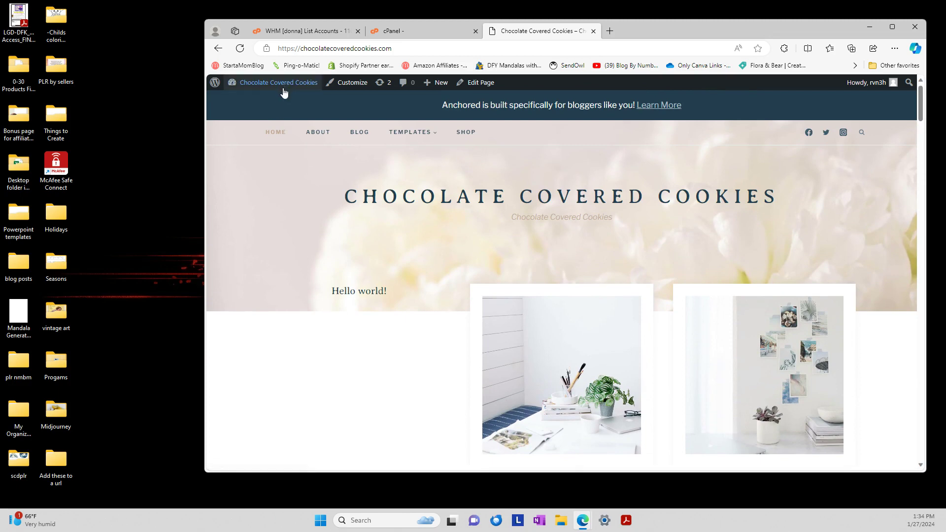
# - Review the homepage display choices and the available homepage pages in the Reading Settings, and return to the dashboard
pyautogui.moveTo(289, 86)
pyautogui.click(248, 100)
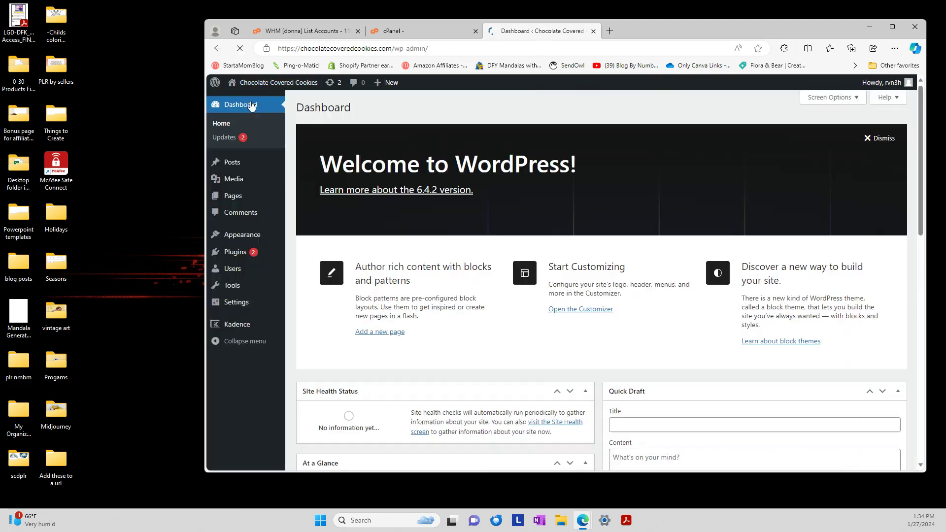
pyautogui.moveTo(235, 200)
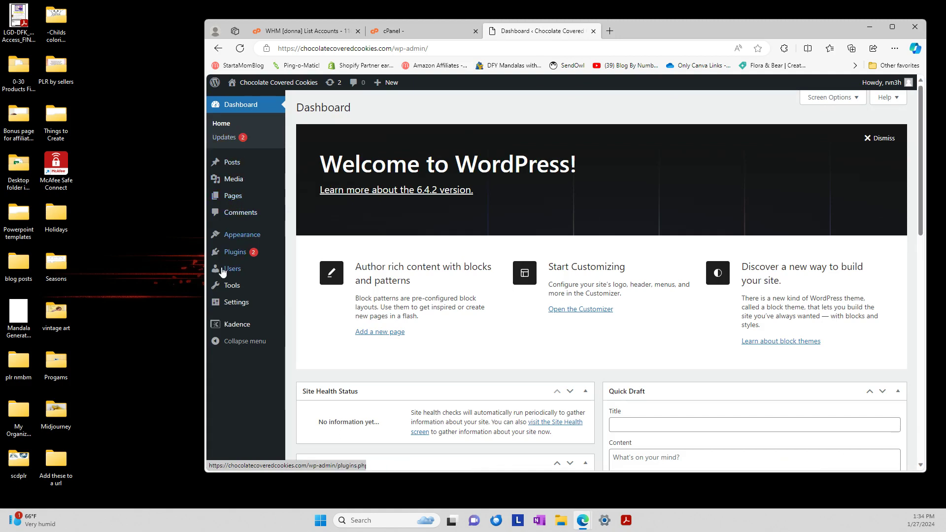
pyautogui.moveTo(236, 304)
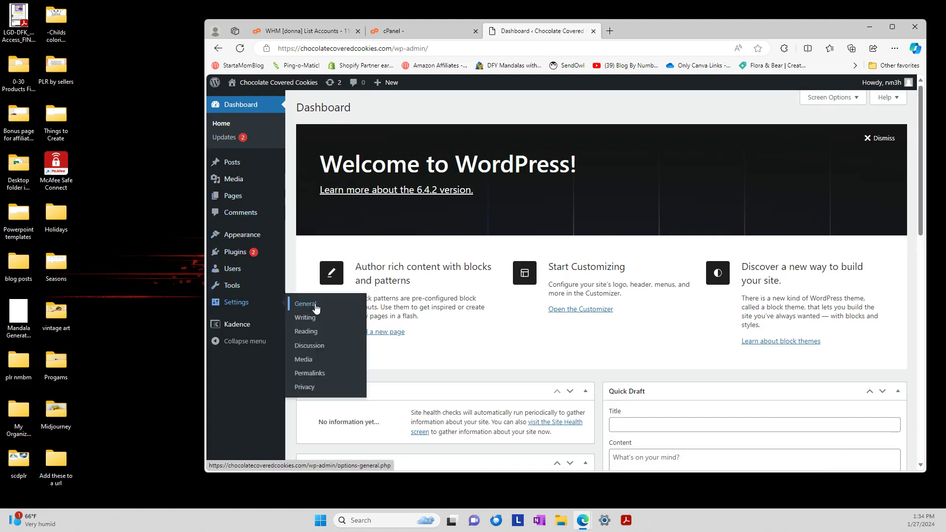
pyautogui.click(315, 335)
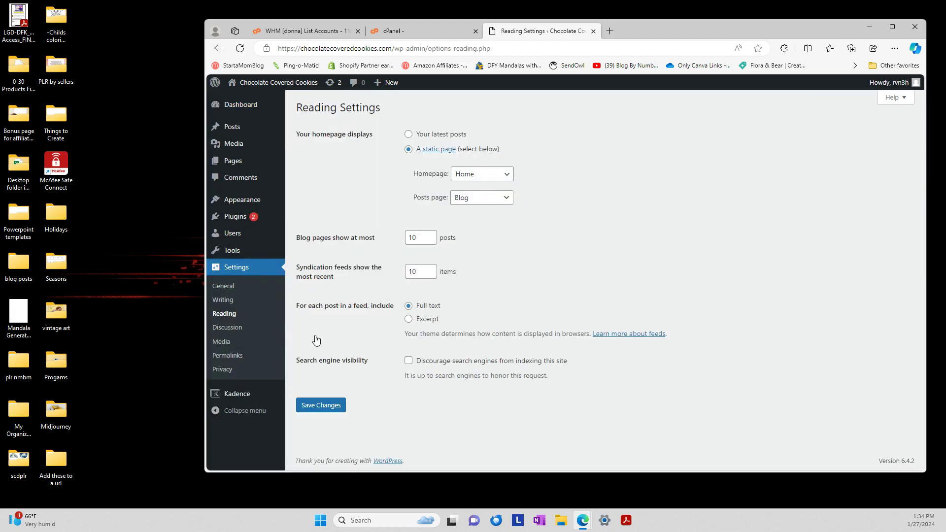
pyautogui.click(498, 177)
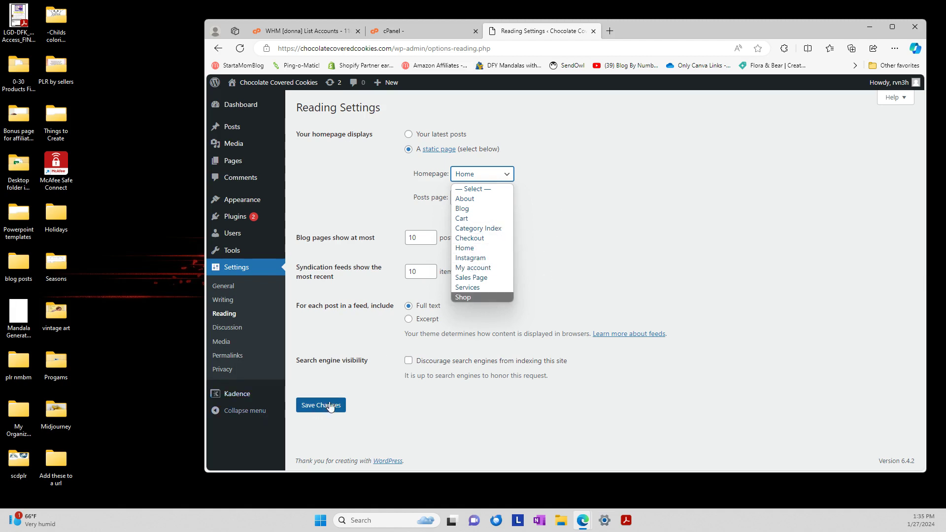
pyautogui.click(525, 153)
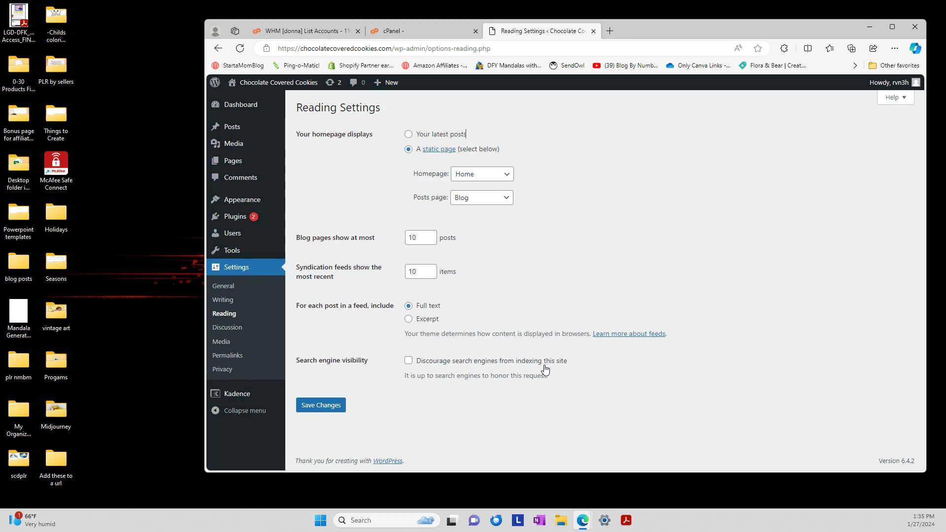
pyautogui.moveTo(234, 135)
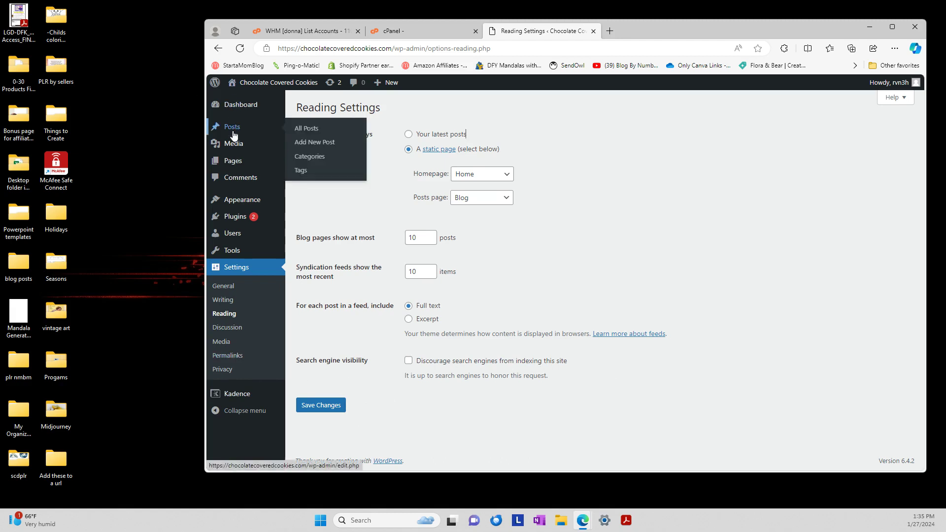
pyautogui.click(241, 104)
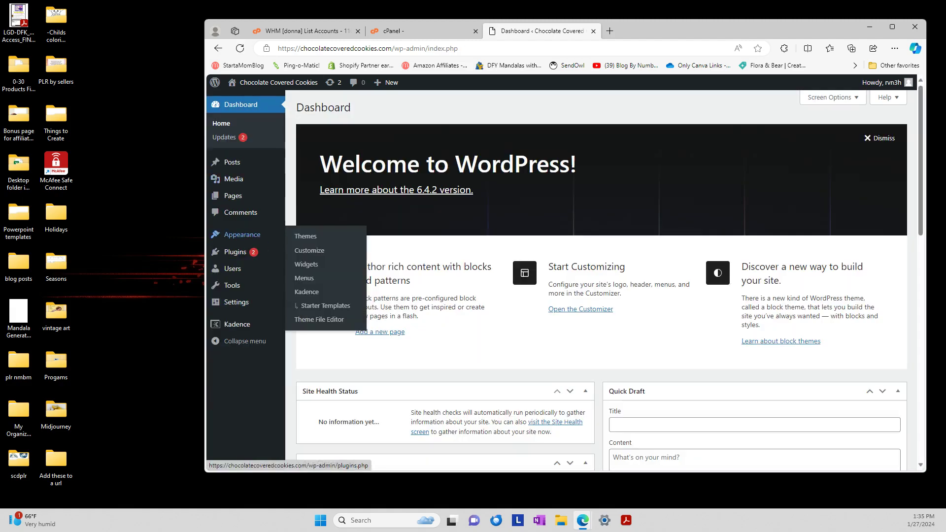